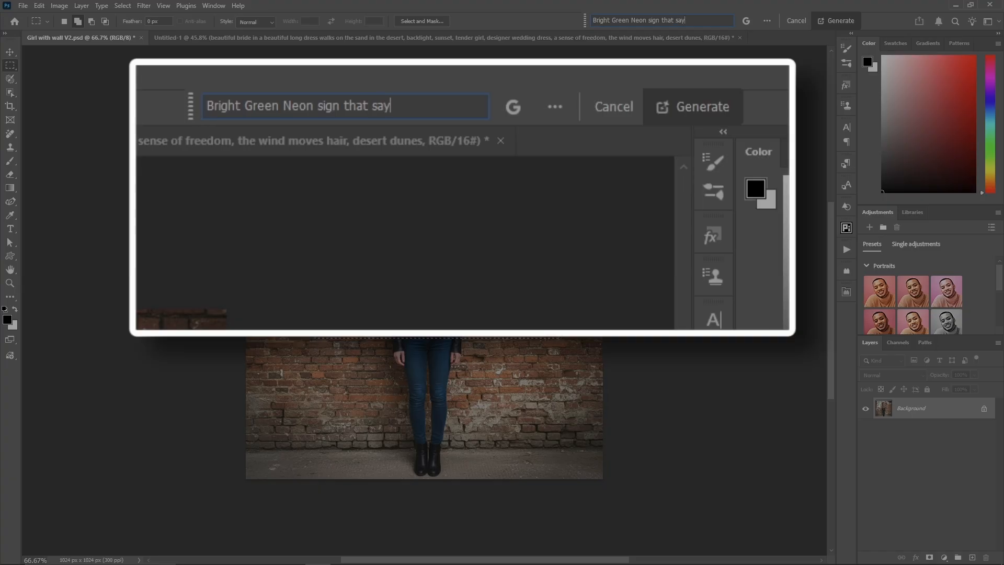
Generate a sign in the selected wall area from the prompt "Bright Green Neon sign that says COOL STUFF!"
text(s COOL)
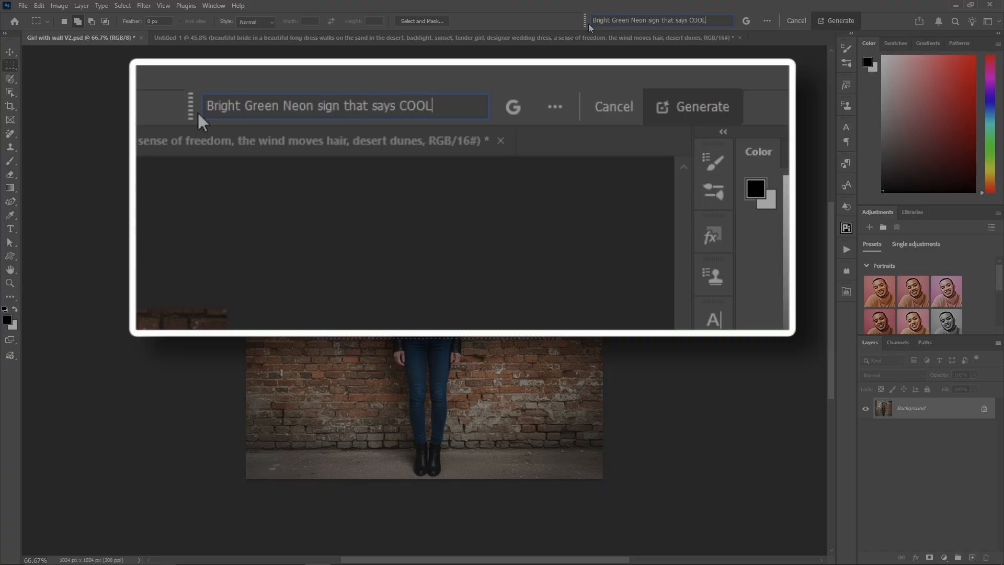
text( STUFF!)
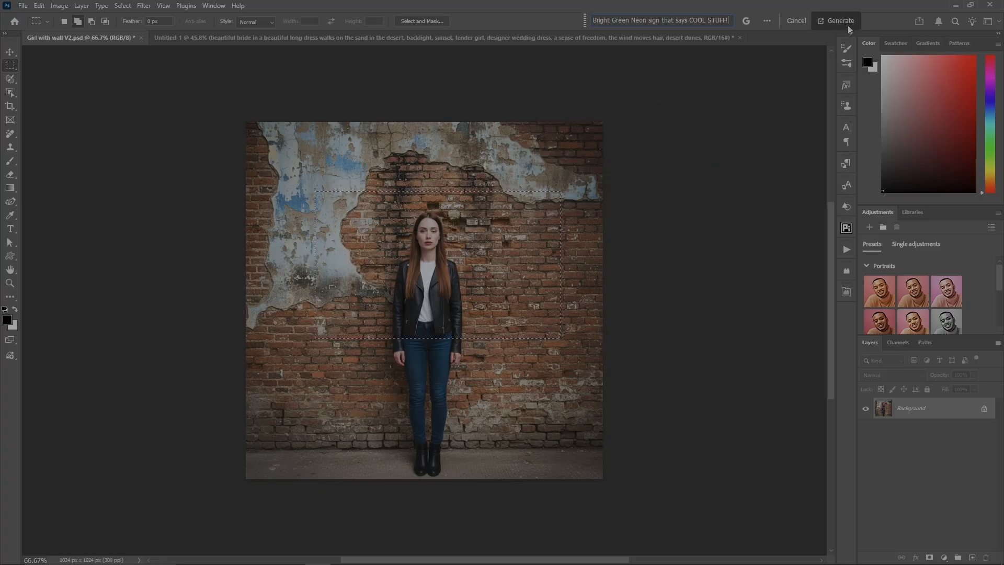
click(834, 21)
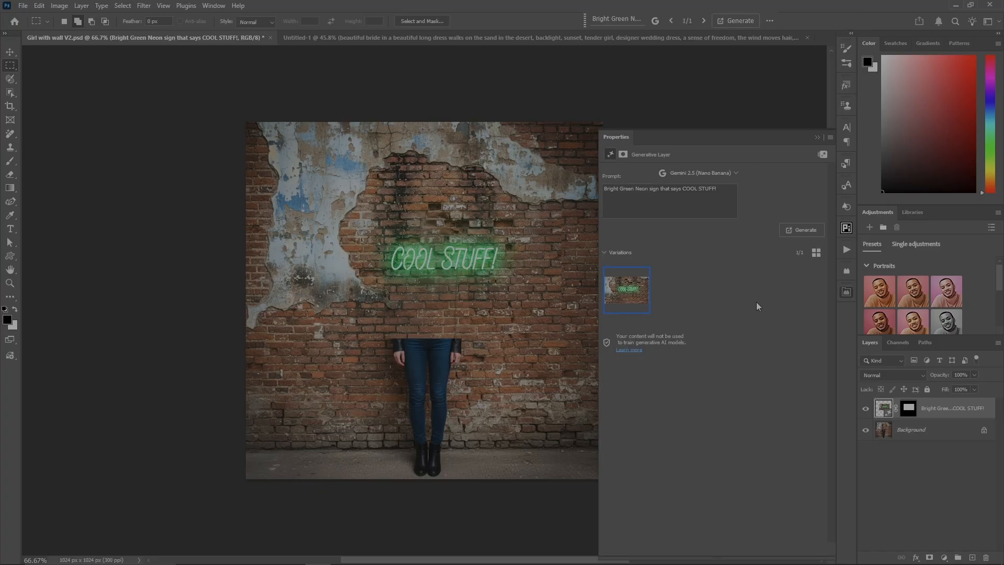
click(815, 139)
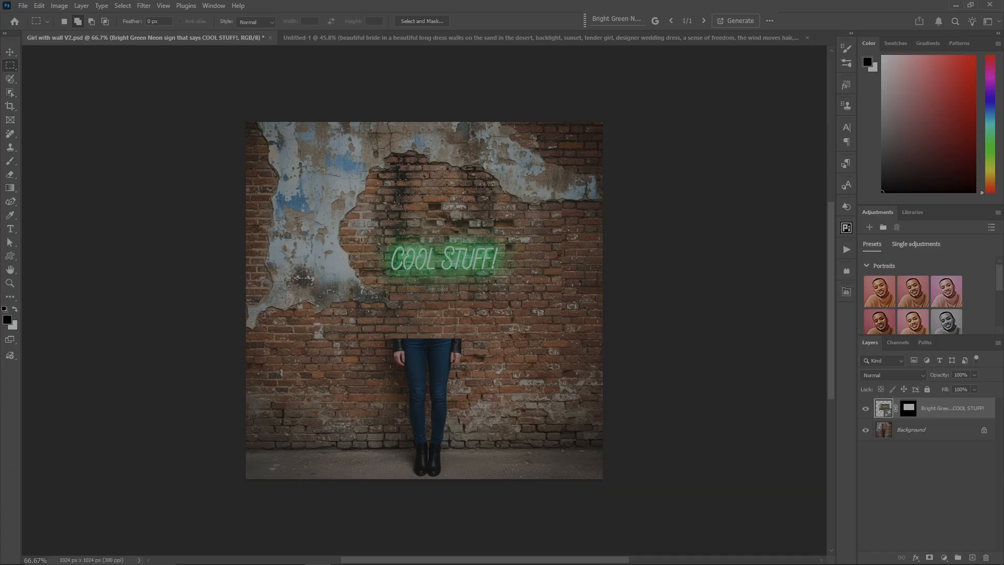
Shift the generated neon sign layer slightly down the wall, and delete it
key(v)
drag(457, 301, 444, 369)
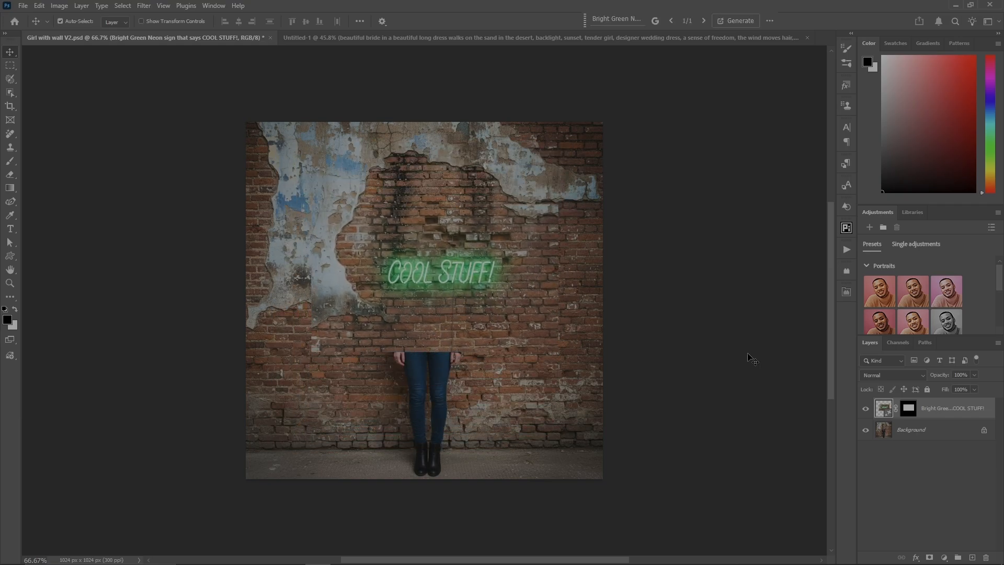
key(Delete)
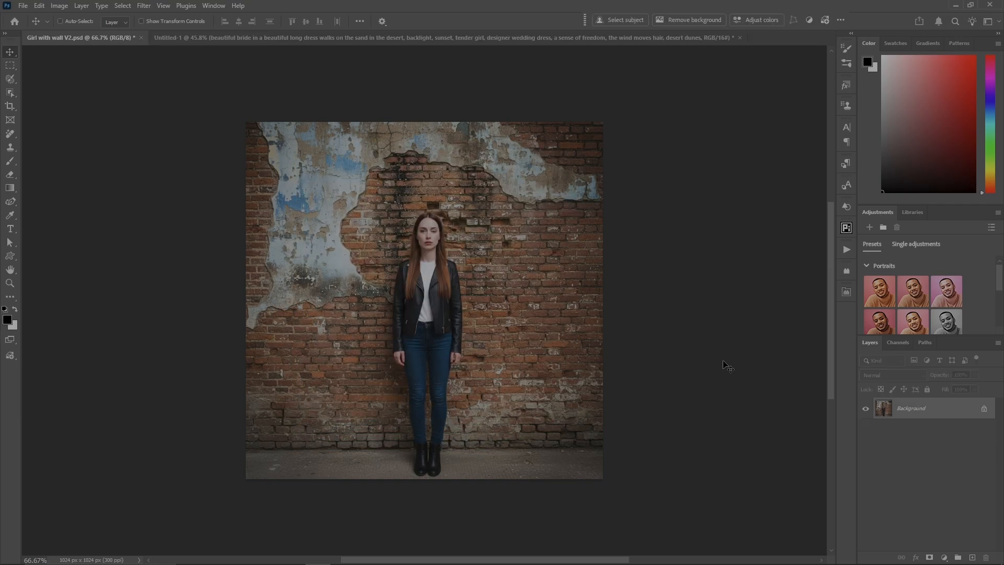
Duplicate the Background layer and copy the automatically selected woman from the duplicate onto a separate layer, leaving nothing selected
key(ctrl+j)
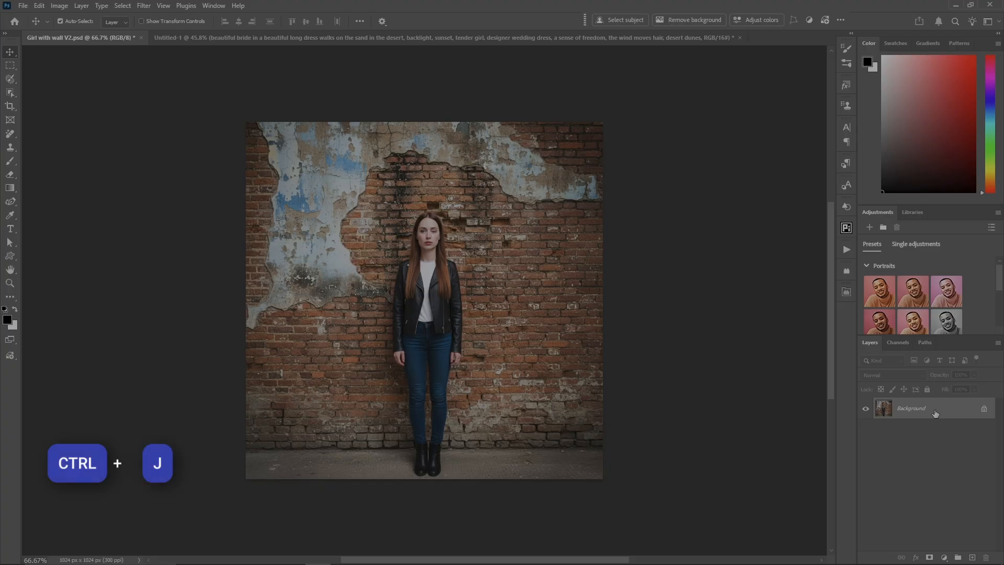
click(617, 20)
key(l)
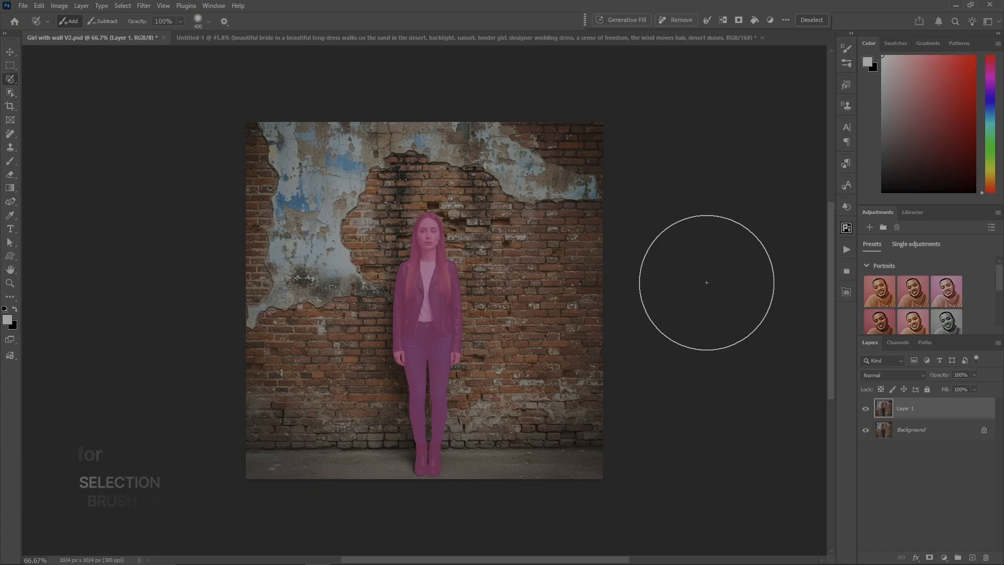
key(ctrl+j)
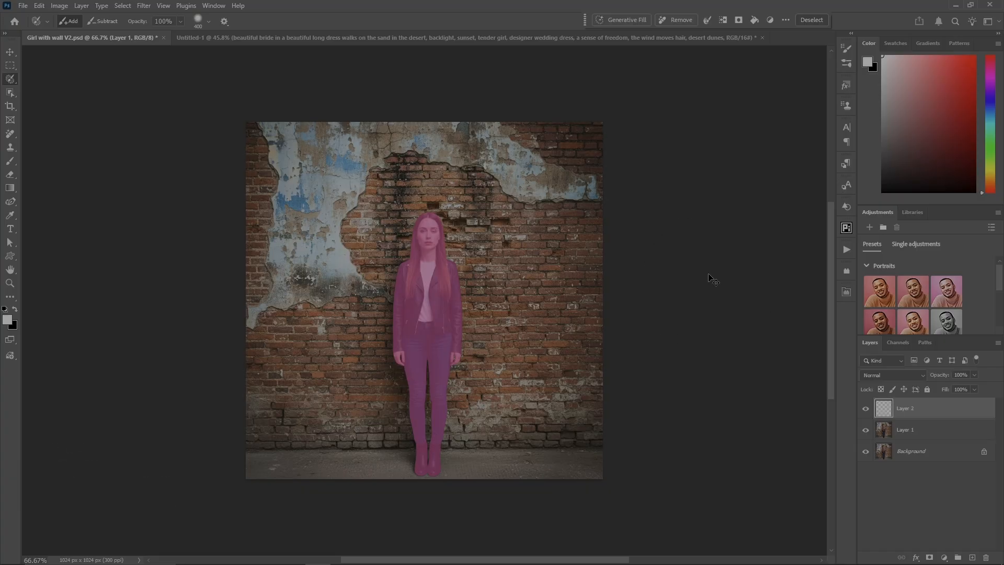
key(ctrl+d)
Create a new empty layer named RECYCLE LAYER directly above Layer 1
click(944, 432)
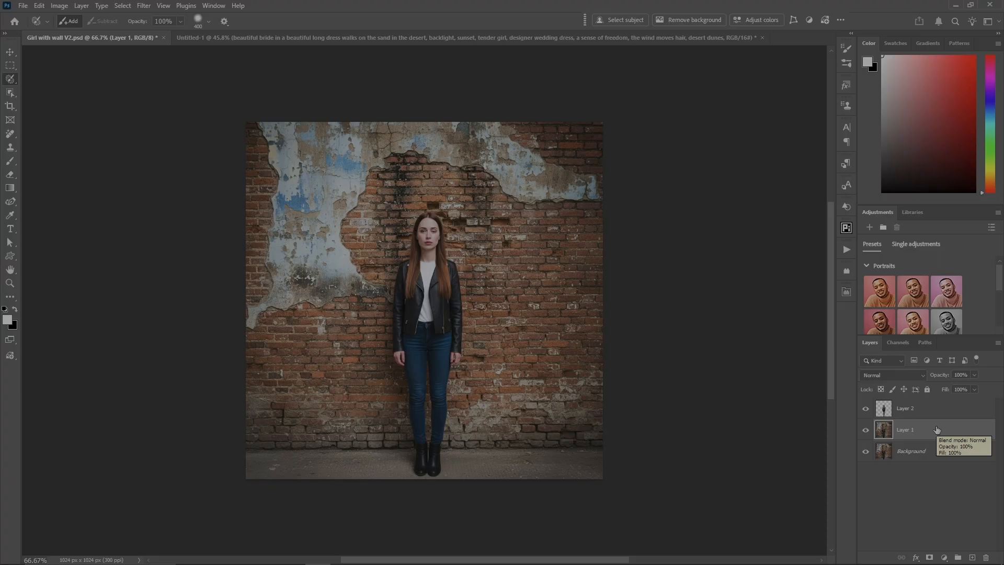
key(ctrl+shift+n)
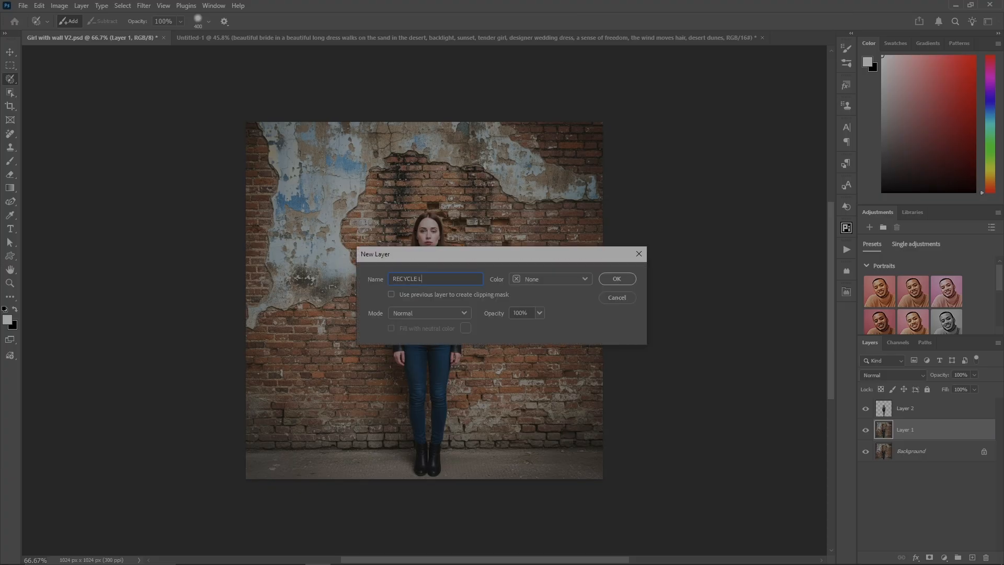
text(RECYCLE LAYER)
key(Return)
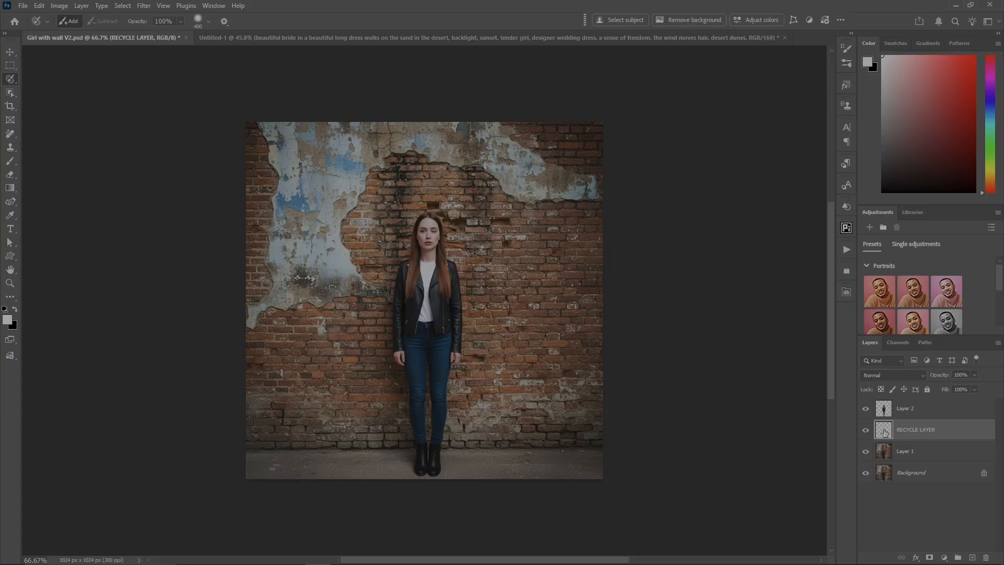
Make a wide rectangular marquee selection around the woman's upper body and the wall on both sides
key(x)
right_click(10, 64)
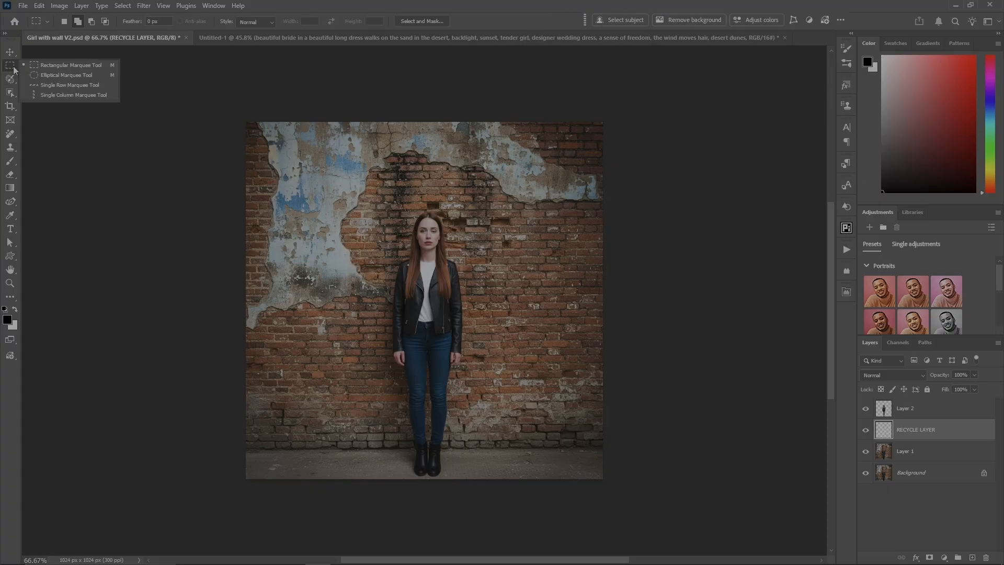
click(60, 64)
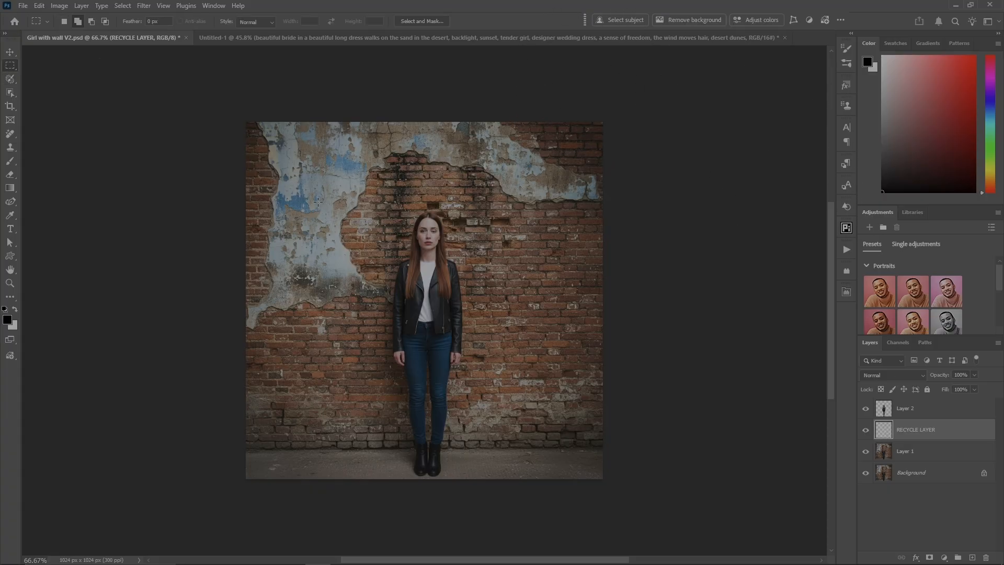
drag(318, 194, 564, 335)
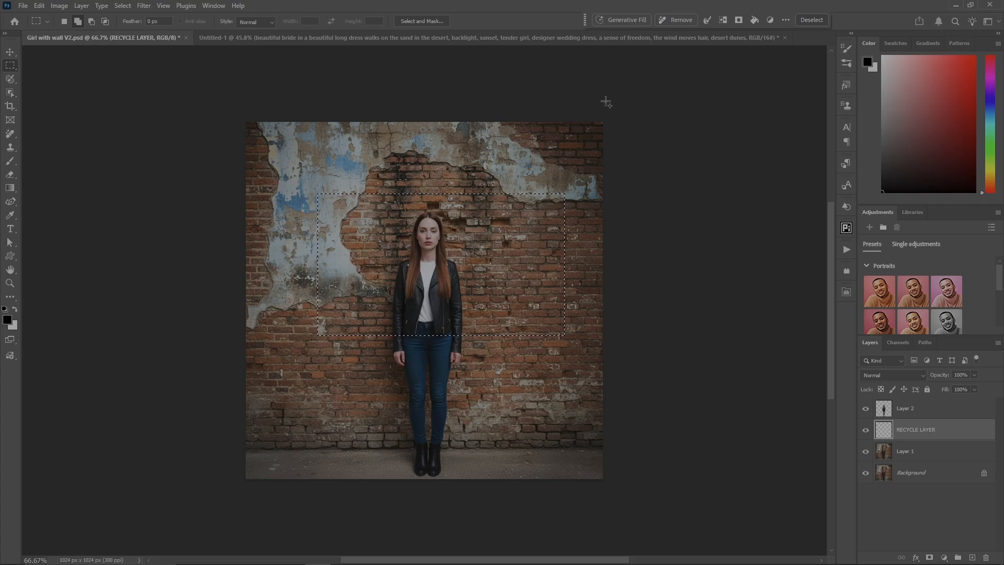
Run Generative Fill on the selection with the prompt "Bright Green neon sign that says COOL STUFF! on a black background"
click(610, 20)
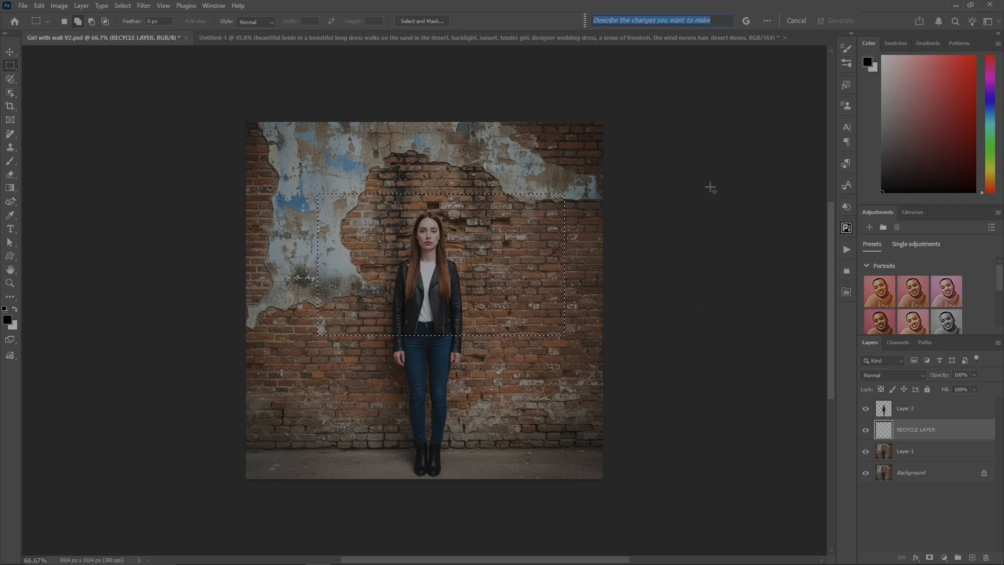
text(Bright Green neon sign that say)
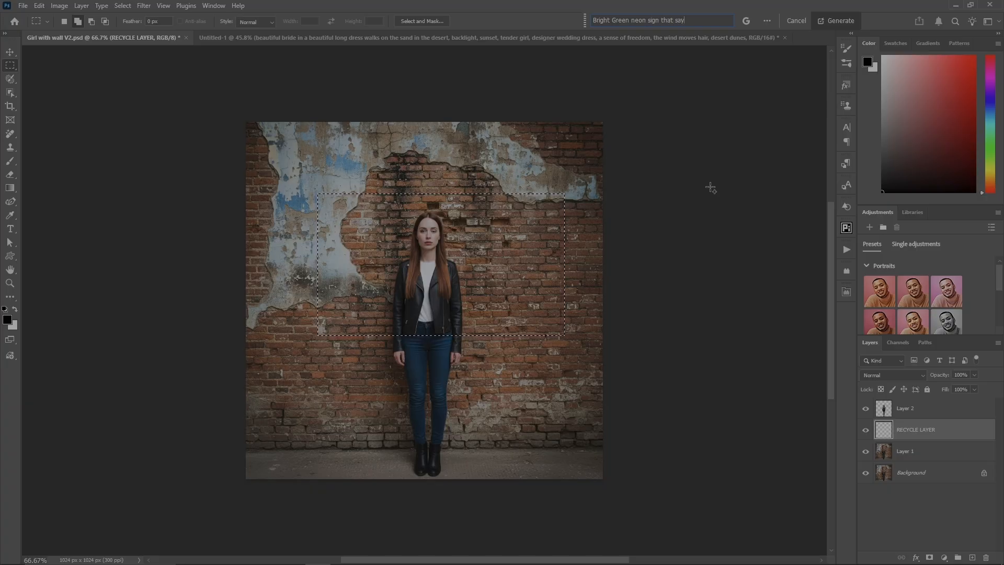
text(s COOL S)
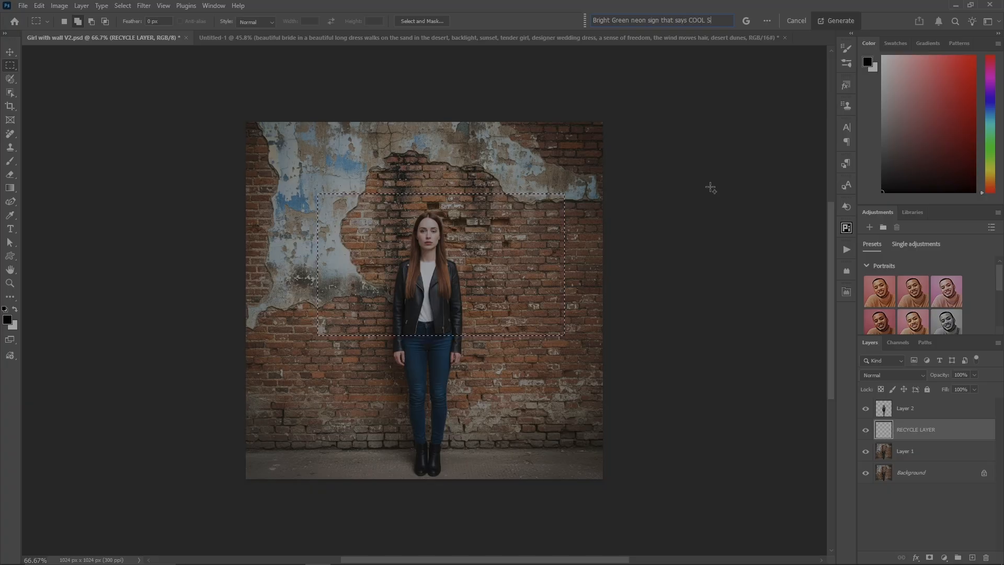
text(TUFF! )
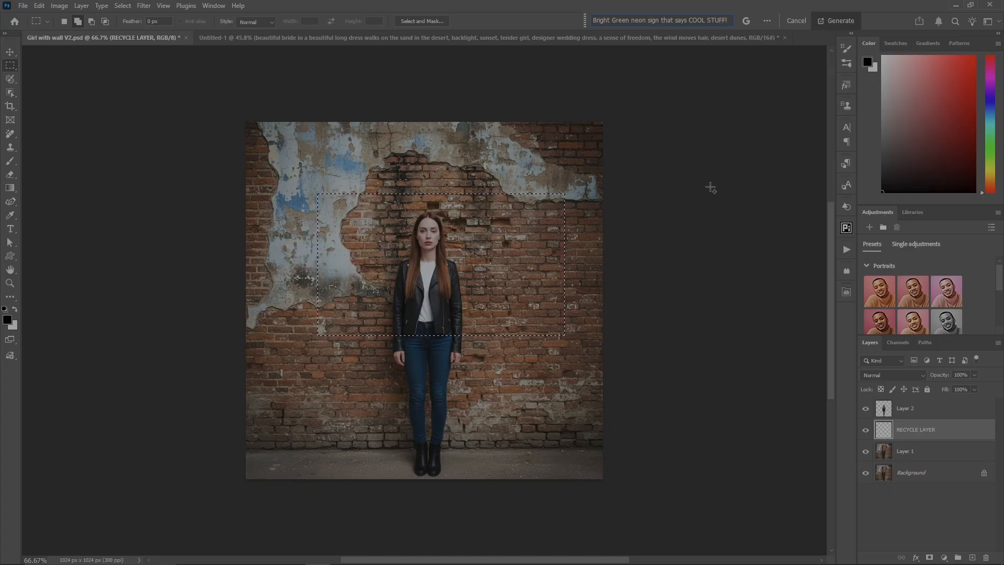
text(on a black background)
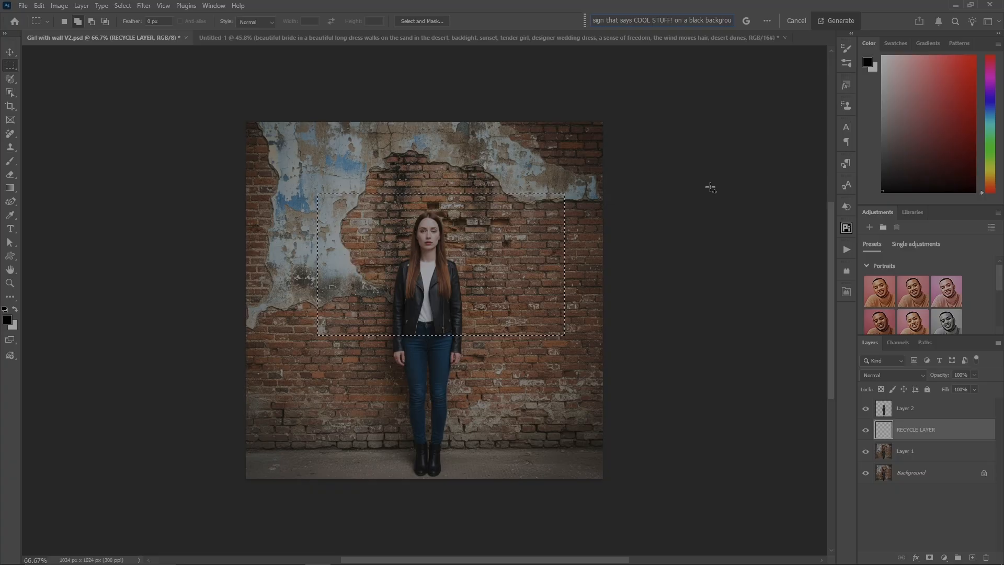
key(Return)
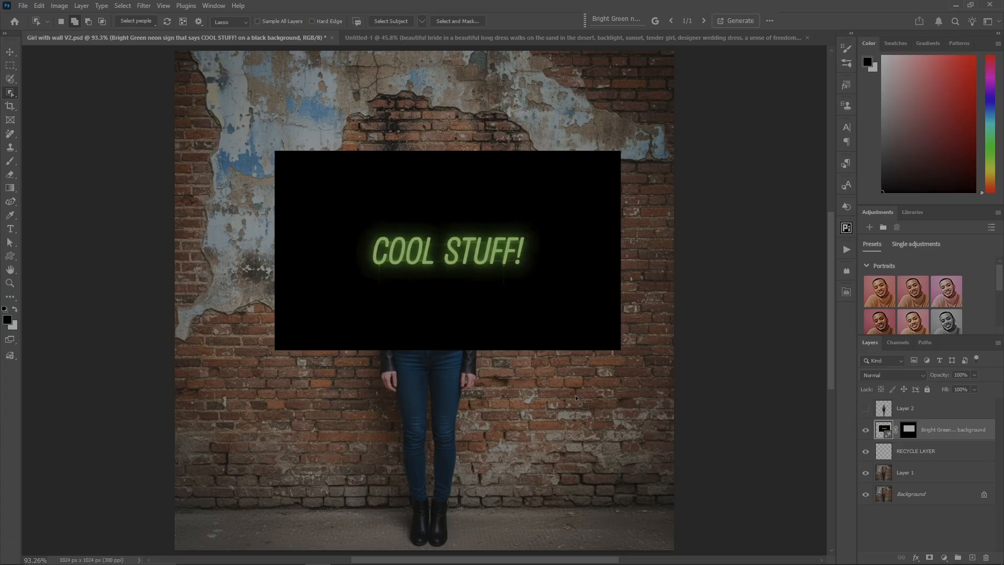
Select the COOL STUFF! letters by lassoing around them with the Object Selection tool
key(ctrl+plus)
key(ctrl+plus)
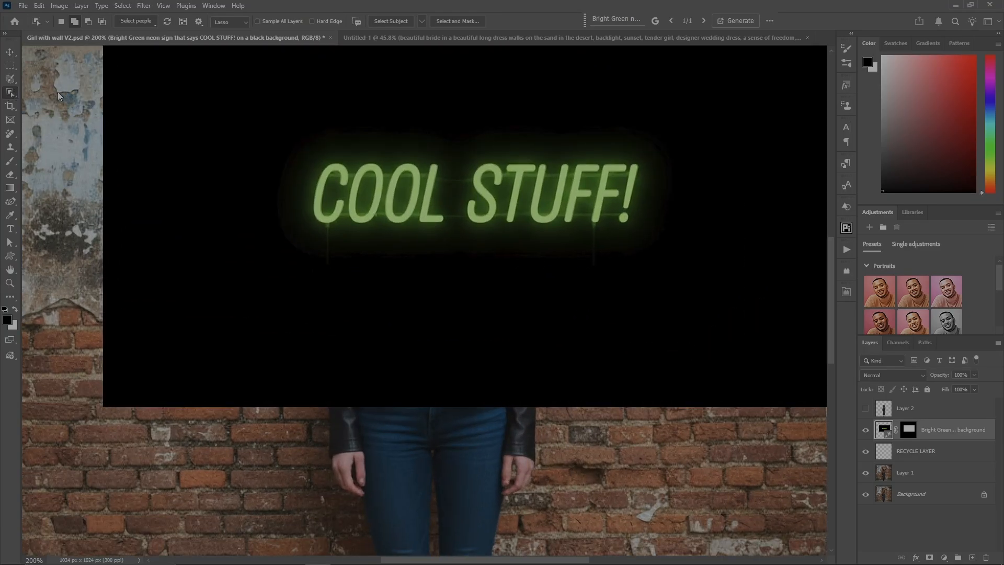
drag(315, 183, 318, 164)
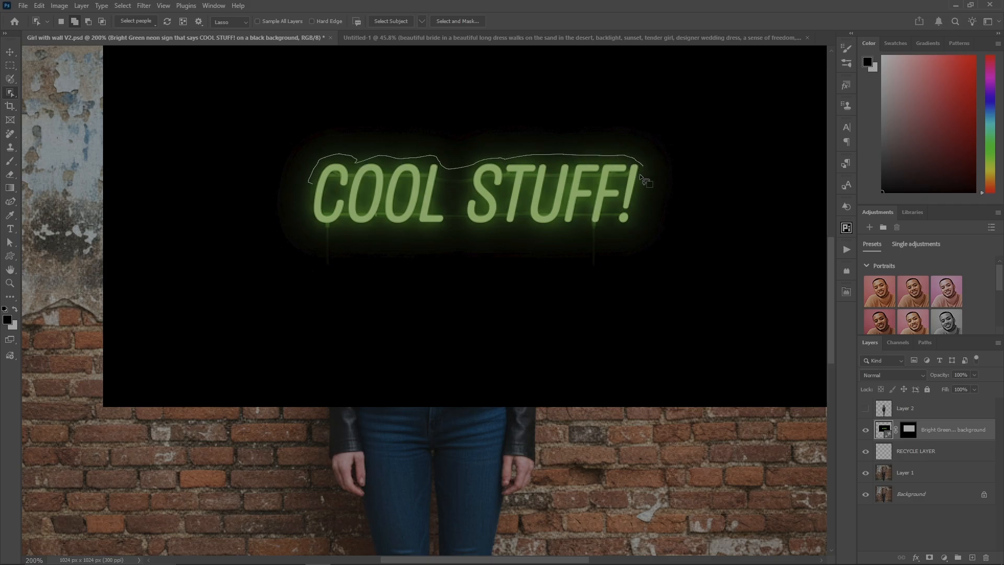
mouse_move(597, 239)
mouse_down()
mouse_move(479, 229)
mouse_move(363, 244)
mouse_up()
drag(308, 218, 304, 162)
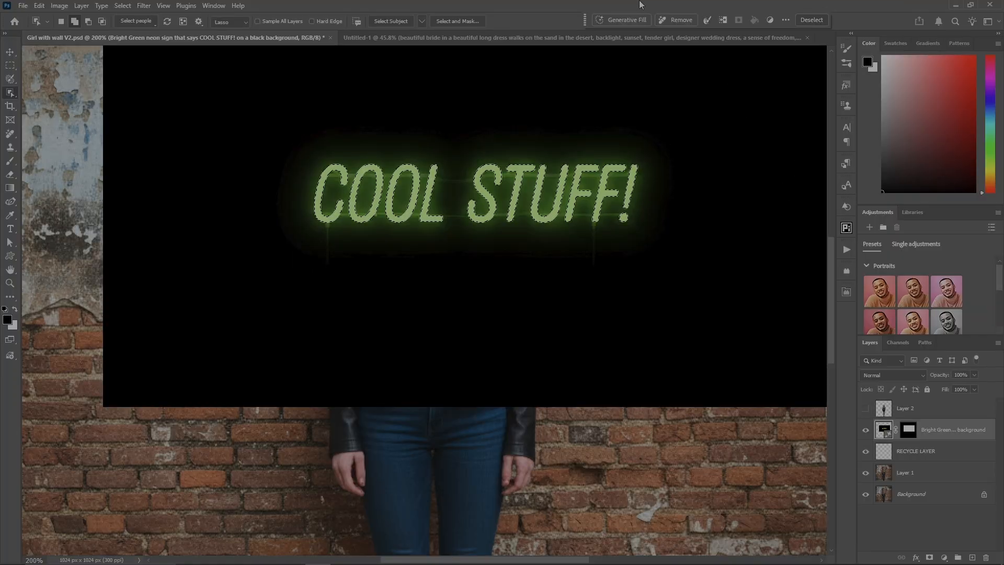
Expand the letter selection by 4 pixels and invert it
click(708, 21)
click(728, 75)
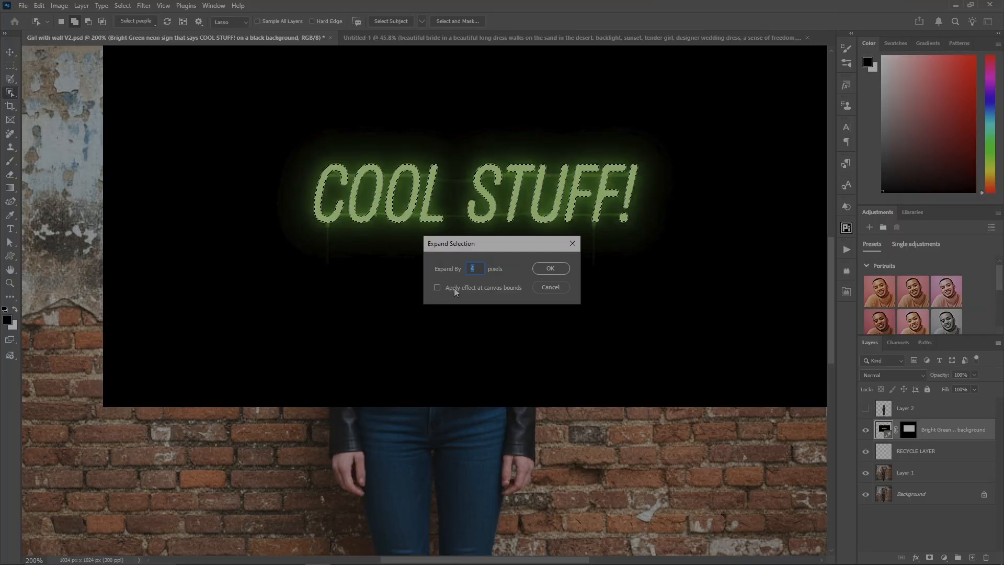
key(Return)
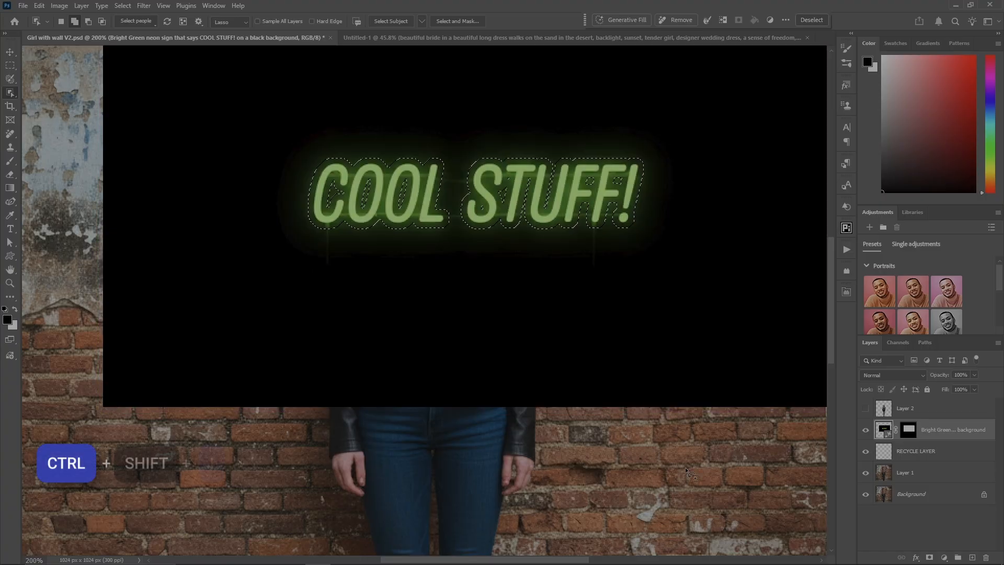
key(ctrl+shift+i)
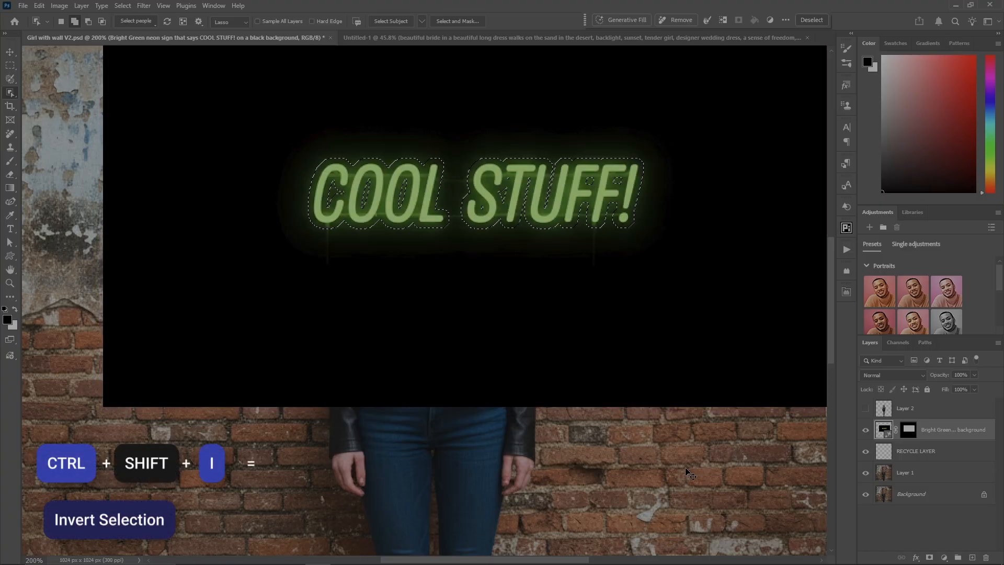
key(ctrl+0)
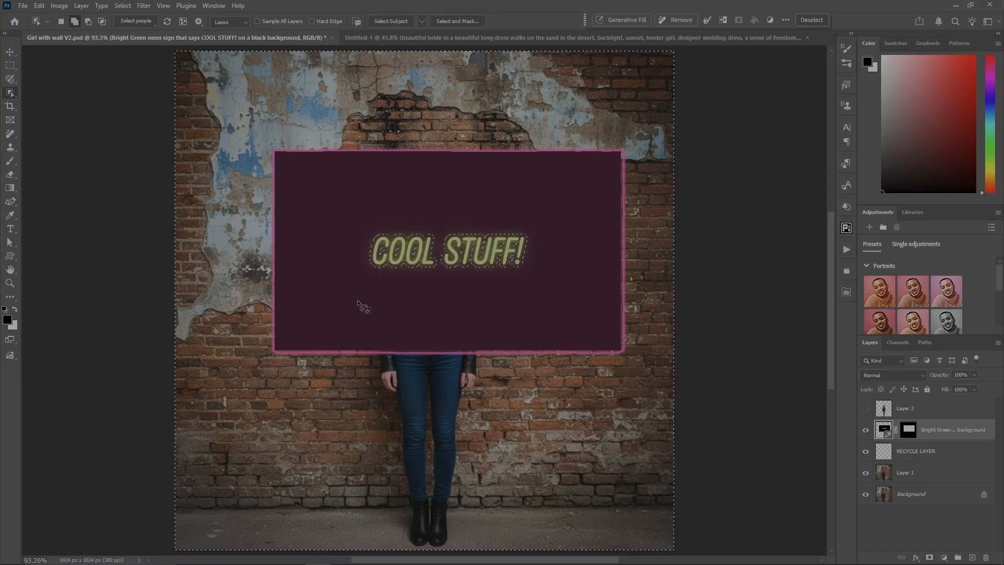
Paint black on the neon sign layer's mask to hide the black background around the letters
key(b)
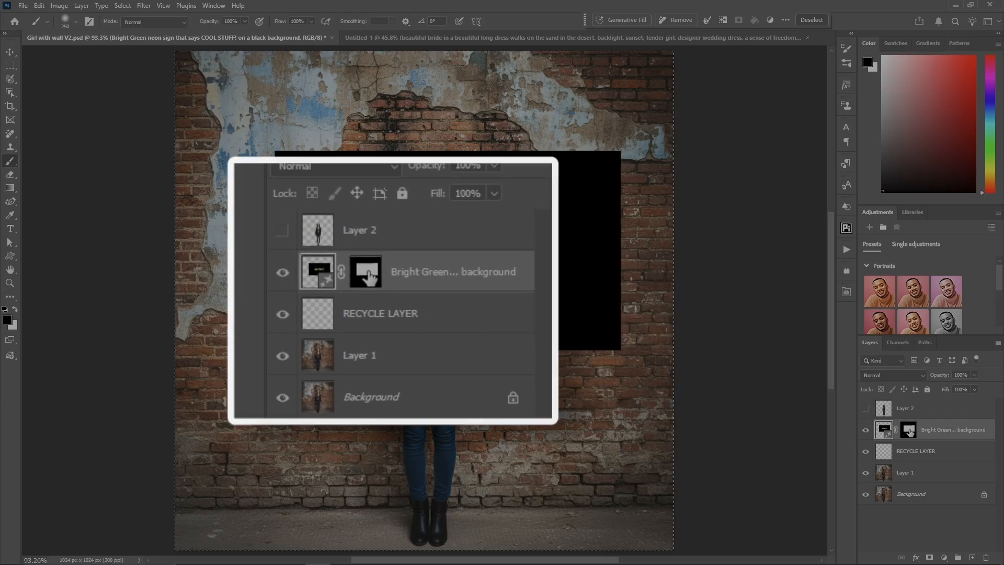
click(910, 430)
key(x)
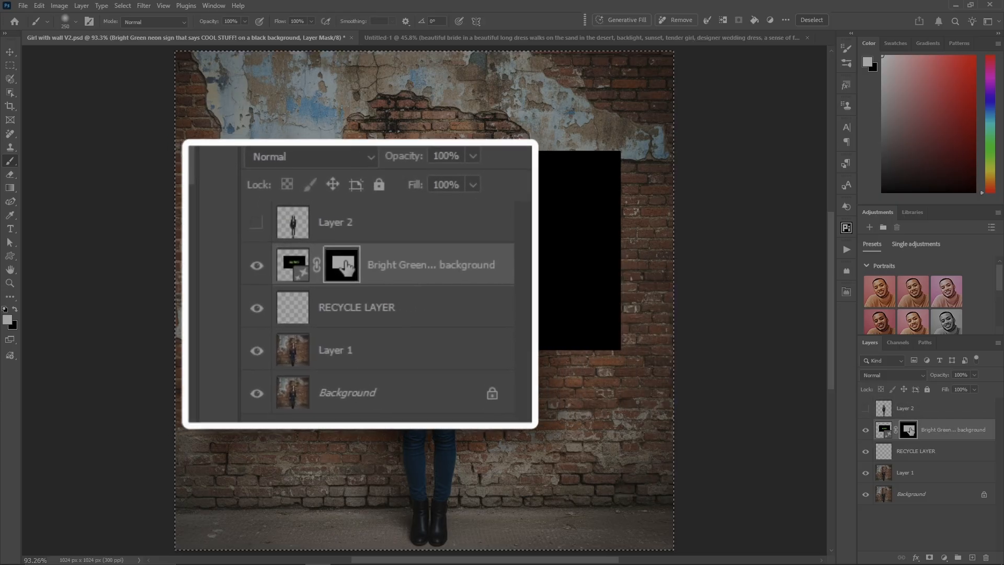
key(x)
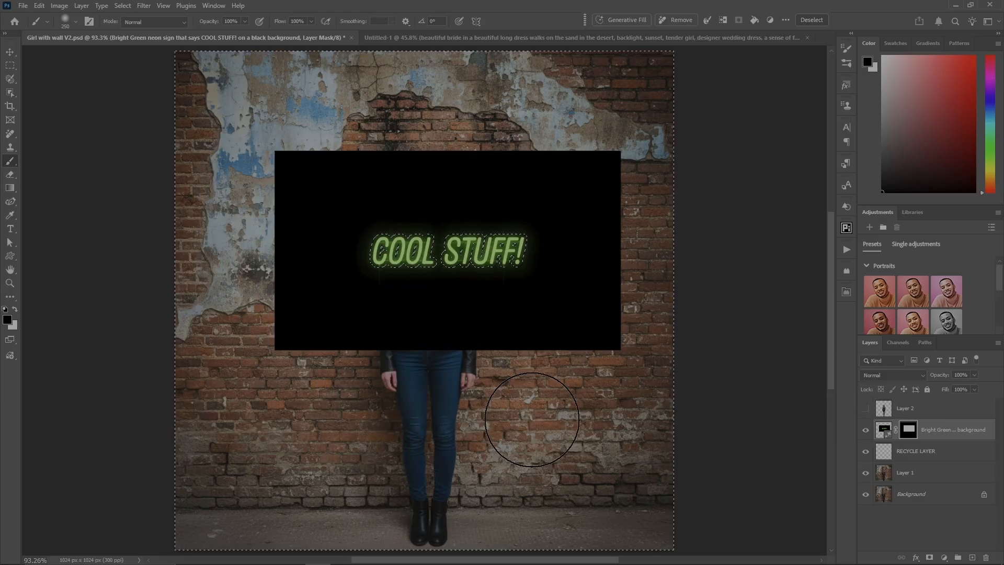
mouse_move(542, 403)
mouse_down()
mouse_move(653, 291)
mouse_move(372, 328)
mouse_move(335, 295)
mouse_move(593, 173)
mouse_move(497, 164)
mouse_move(235, 257)
mouse_up()
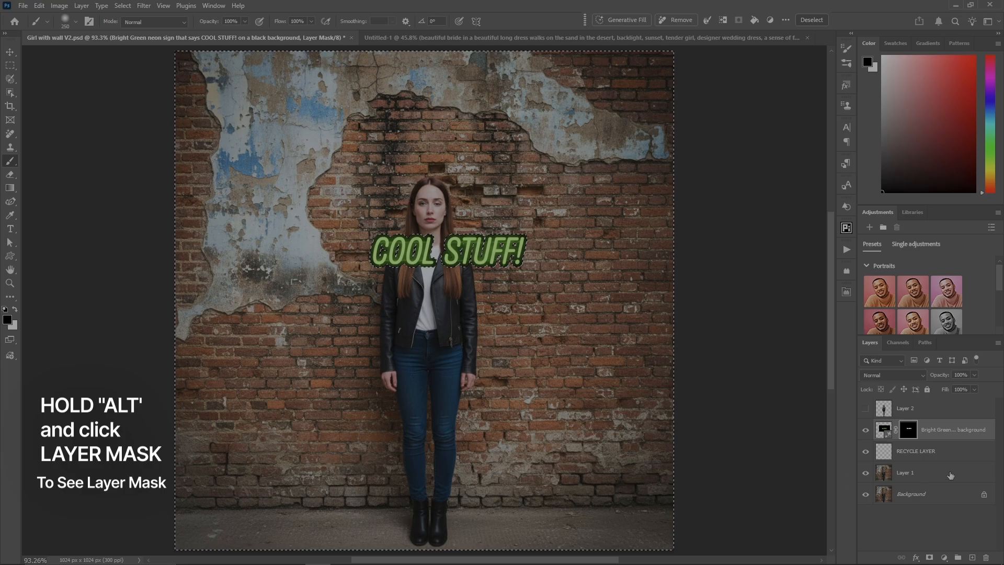
Inspect the neon sign's layer mask on its own, return to the normal image view, and deselect
alt+click(912, 429)
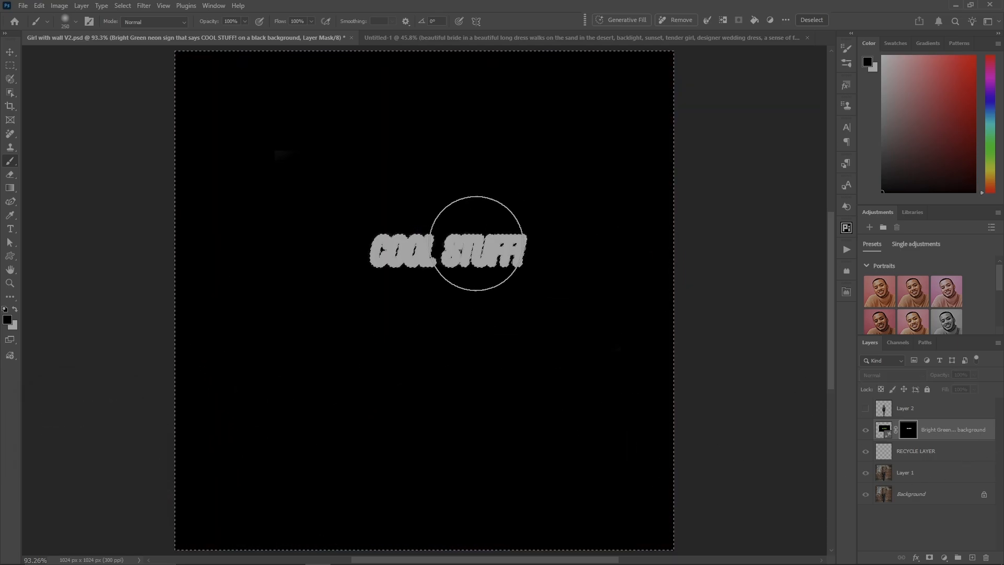
alt+click(901, 431)
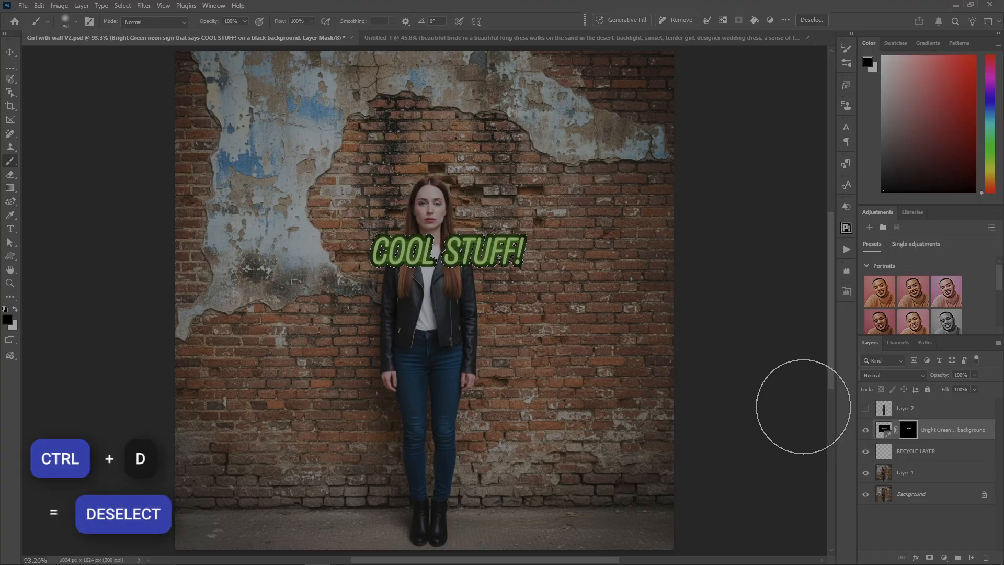
key(ctrl+d)
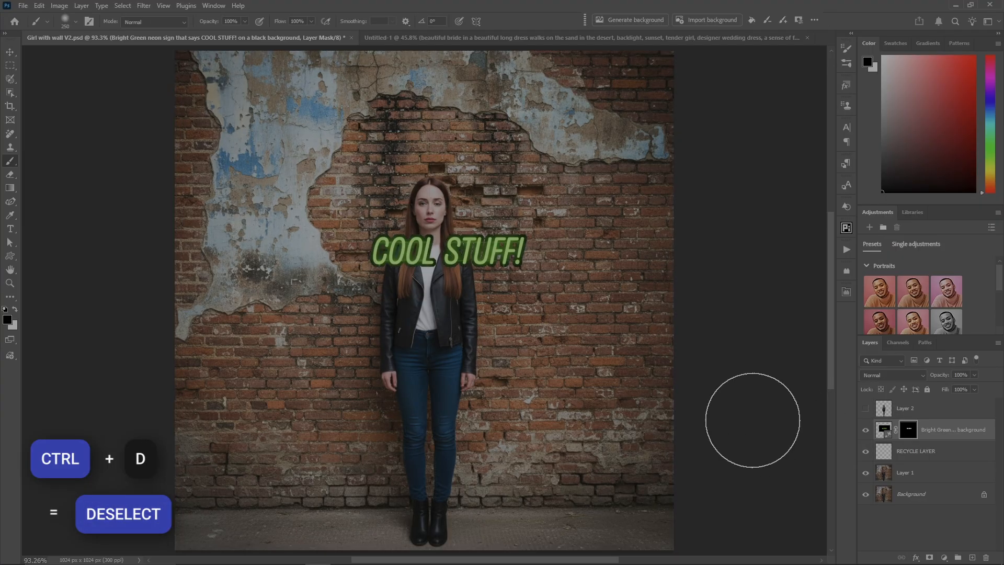
Show the cut-out woman's layer and move the neon sign up behind her head
click(865, 408)
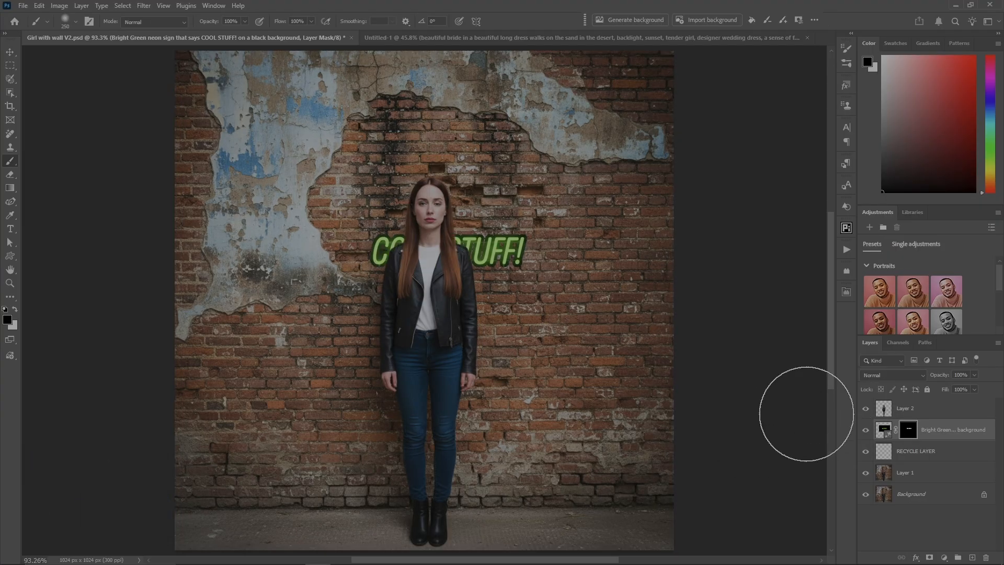
key(v)
click(884, 430)
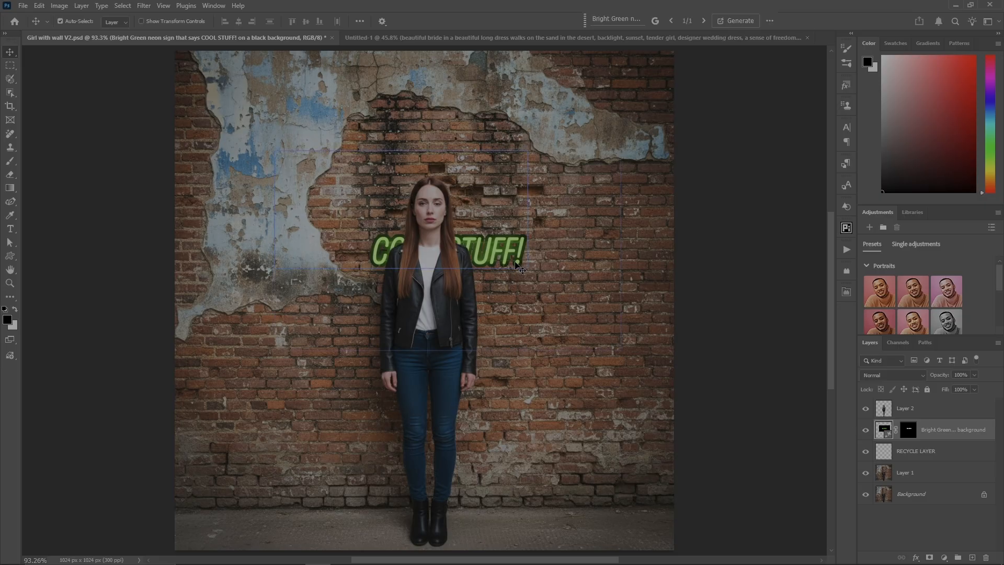
drag(509, 264, 527, 198)
Scale the neon sign to about 152% and move it up the wall above the woman's face
key(ctrl+t)
drag(600, 297, 674, 366)
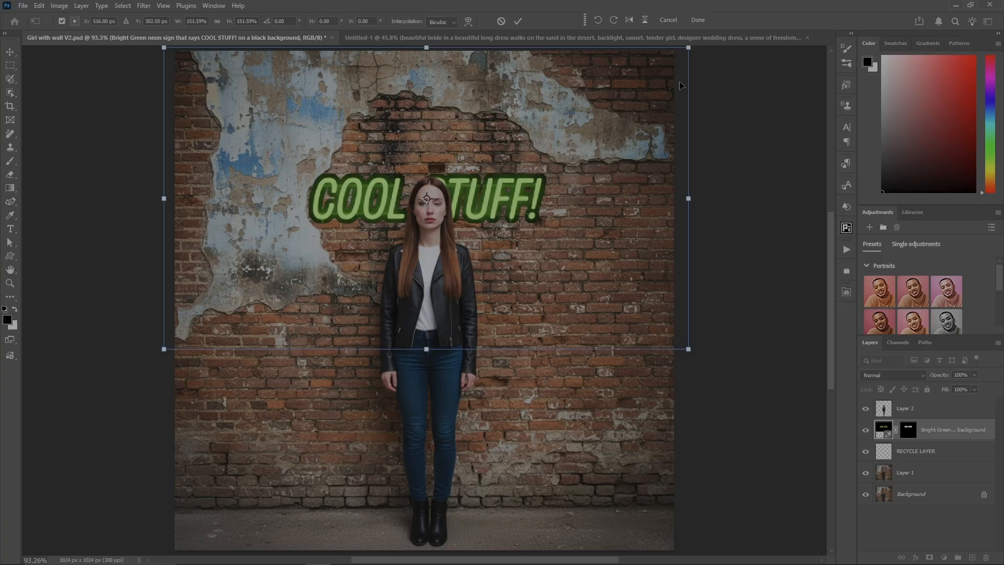
click(710, 19)
click(528, 217)
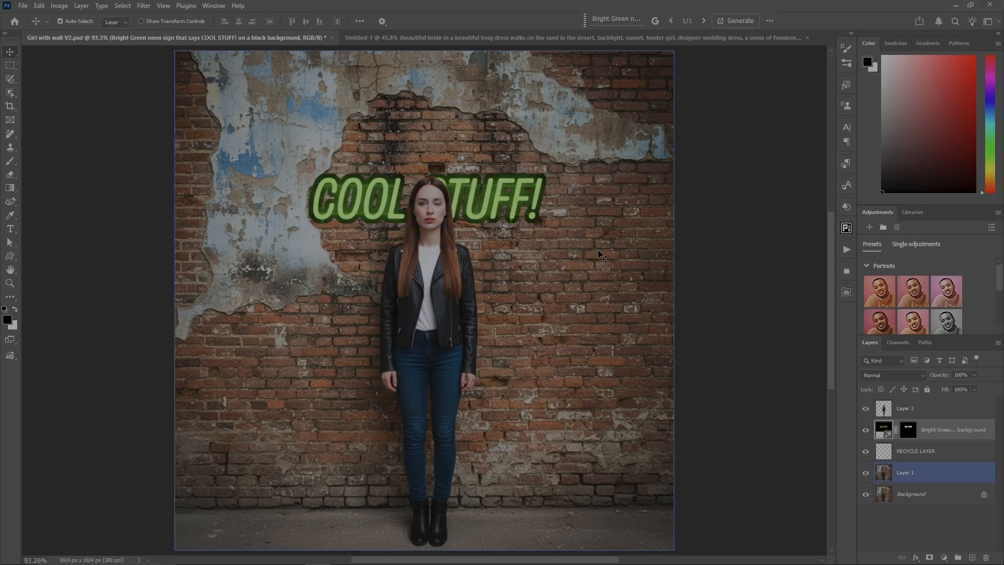
click(528, 217)
drag(516, 217, 529, 179)
Split the neon sign's Current Layer Blend If dark slider to 0 / 118 to fade its black edges
double_click(983, 430)
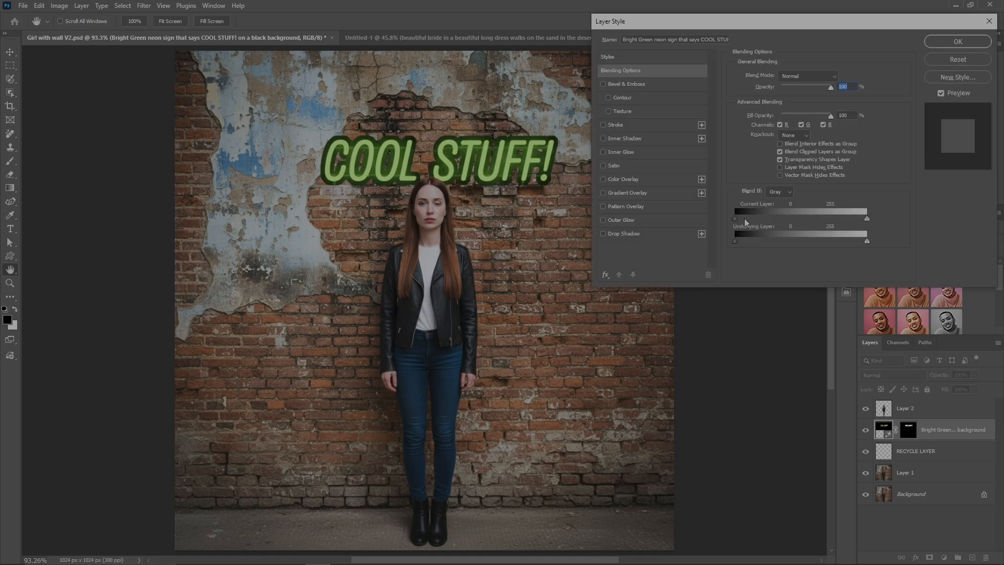
drag(746, 218, 795, 212)
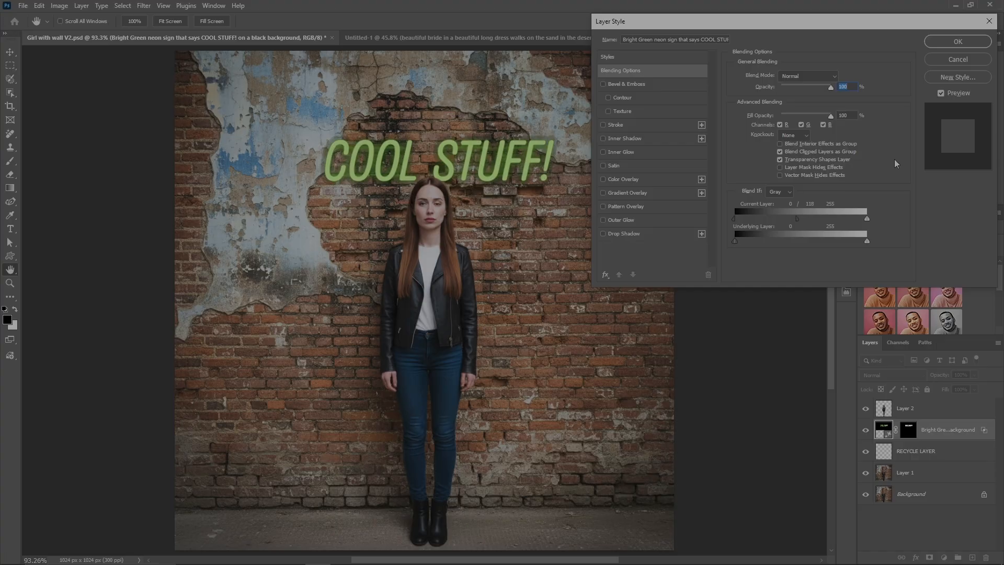
Try a Drop Shadow and an Outer Glow on the neon sign layer
click(603, 233)
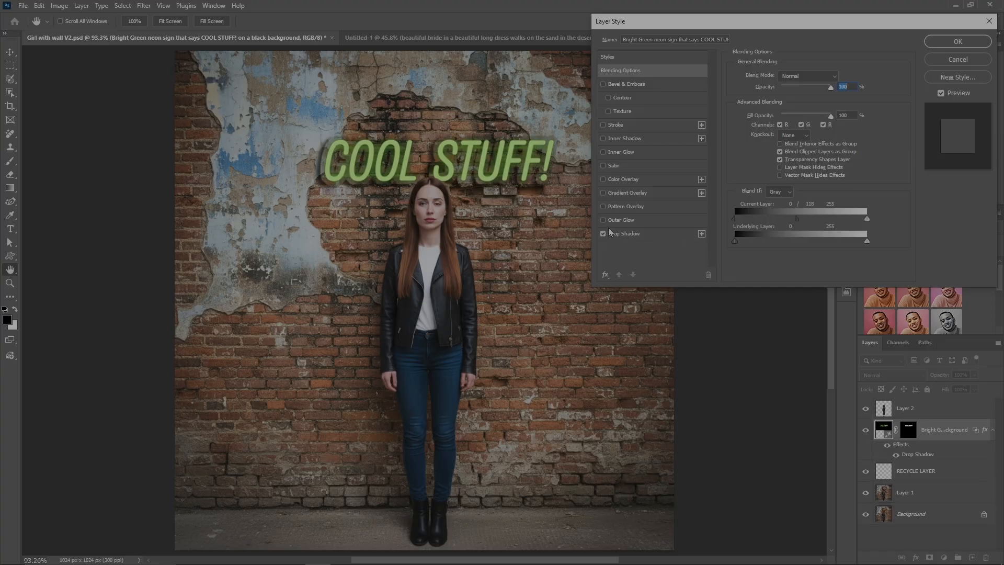
click(603, 220)
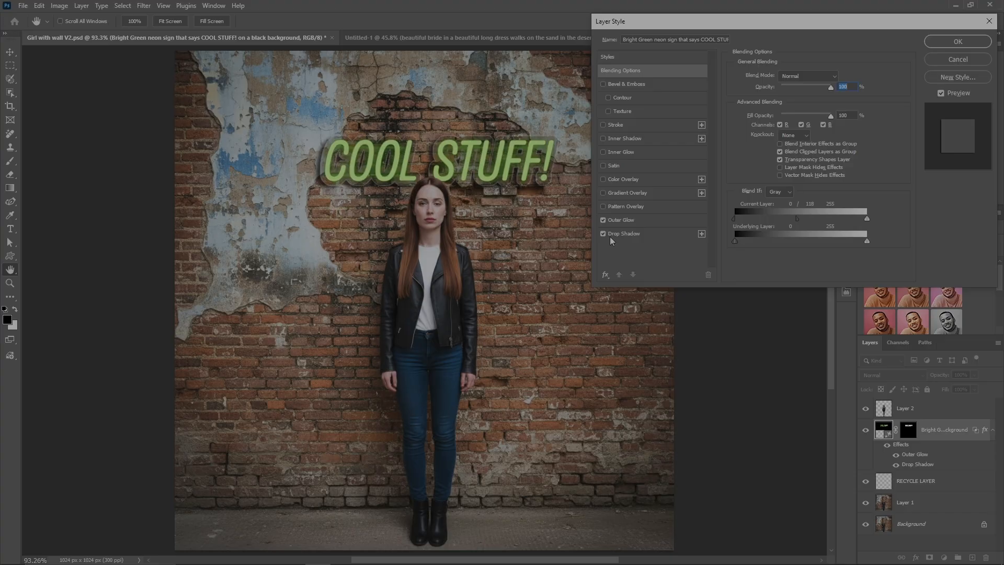
key(Escape)
Move the neon sign slightly down and to the right, behind the top of the woman's head
key(v)
mouse_move(522, 175)
mouse_down()
mouse_move(530, 223)
mouse_move(498, 181)
mouse_move(512, 183)
mouse_up()
On RECYCLE LAYER, make a tall rectangular selection over the wall beside the woman, from the sign down to the ground
click(905, 456)
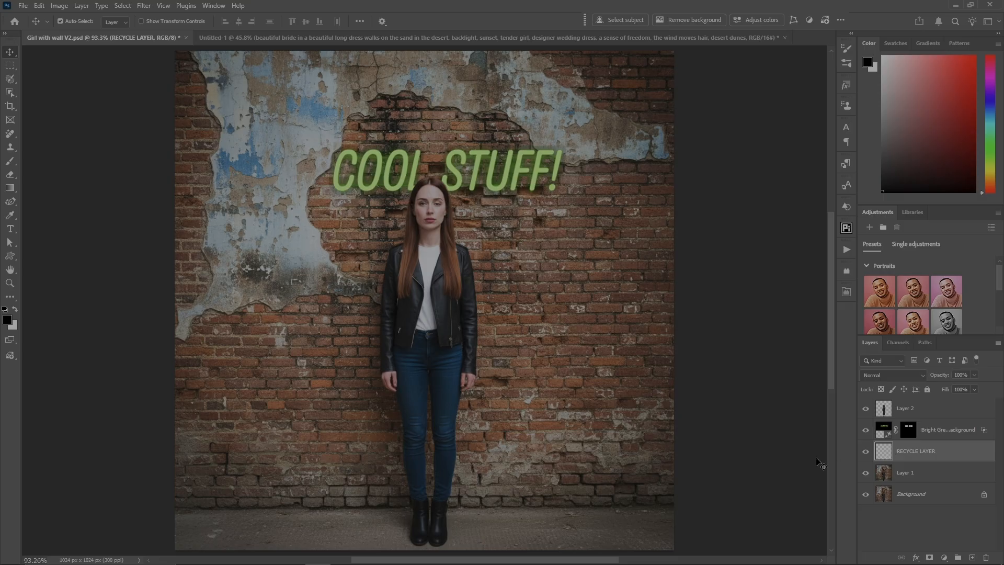
click(10, 66)
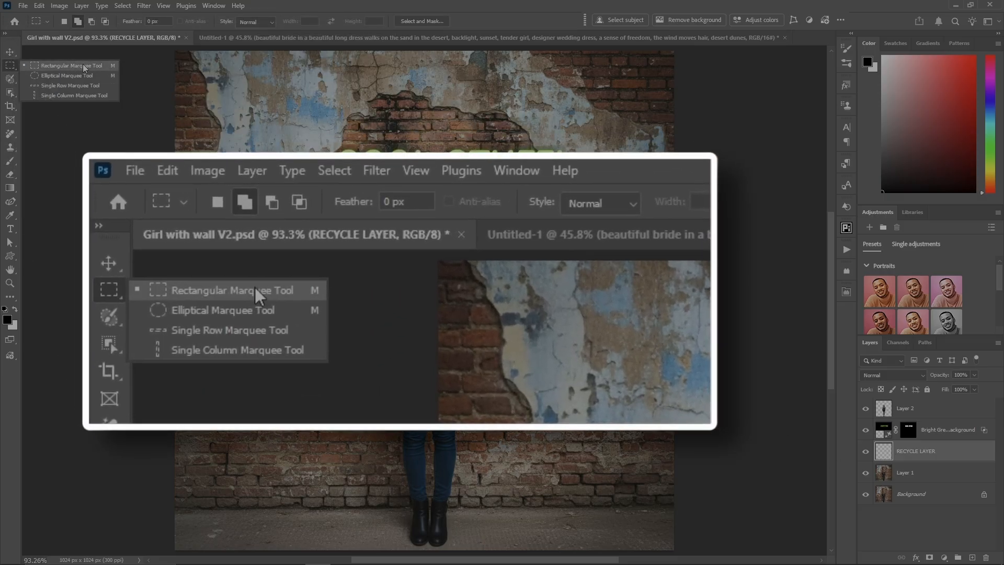
click(83, 67)
drag(233, 179, 388, 538)
drag(388, 538, 391, 535)
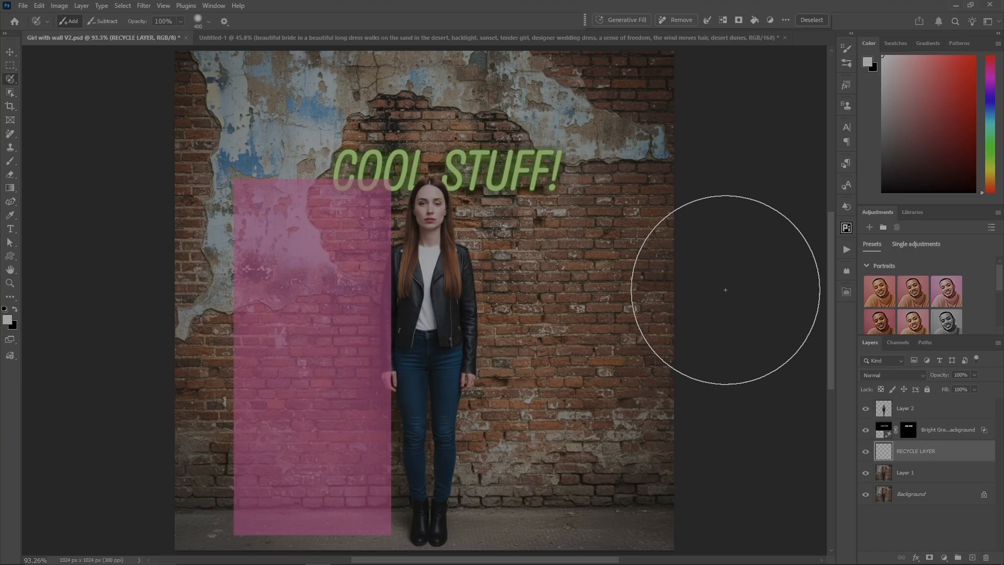
Fill the selected wall area with Generative Fill using the prompt "Leaping tiger at you"
click(622, 20)
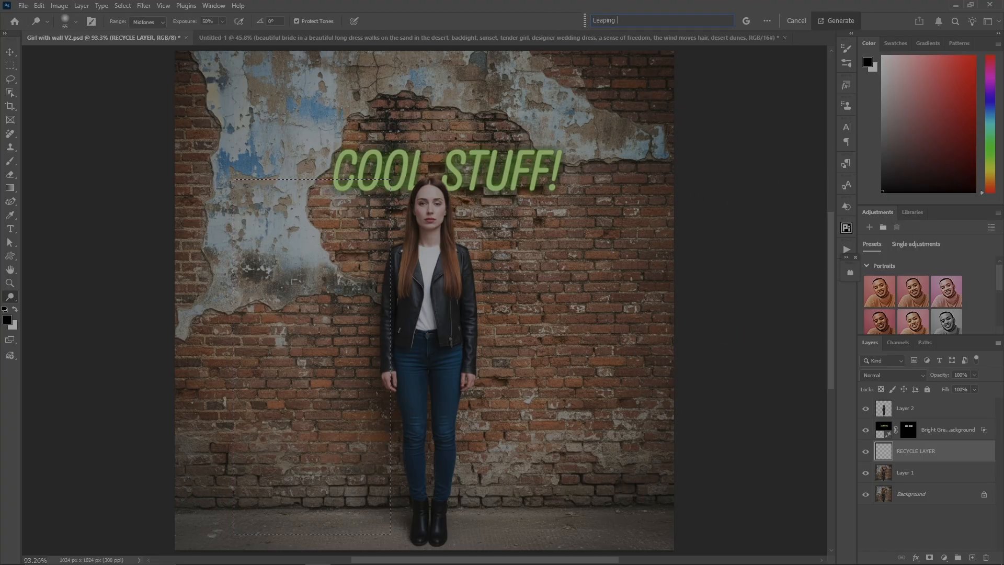
text(ti)
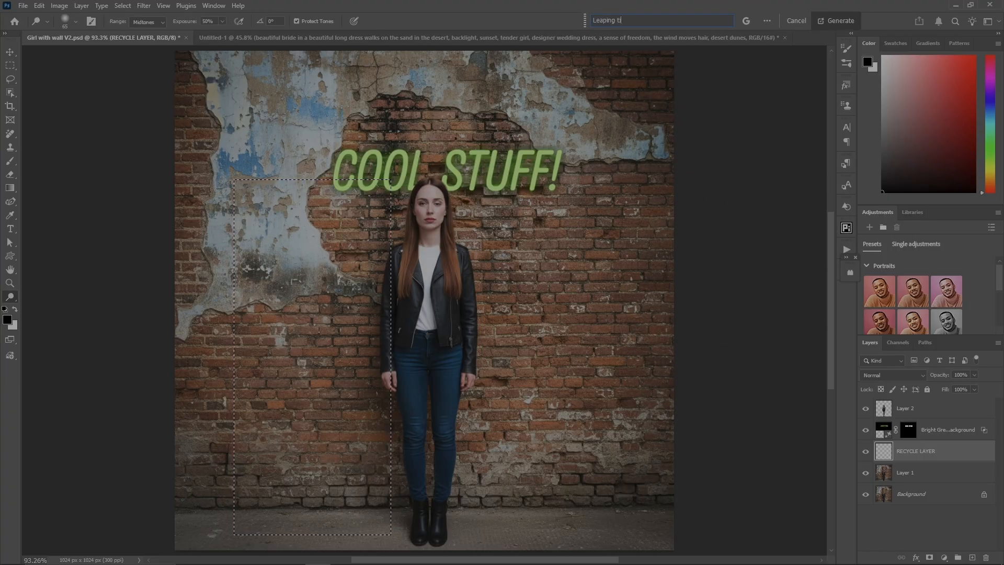
text(ger at you)
click(833, 21)
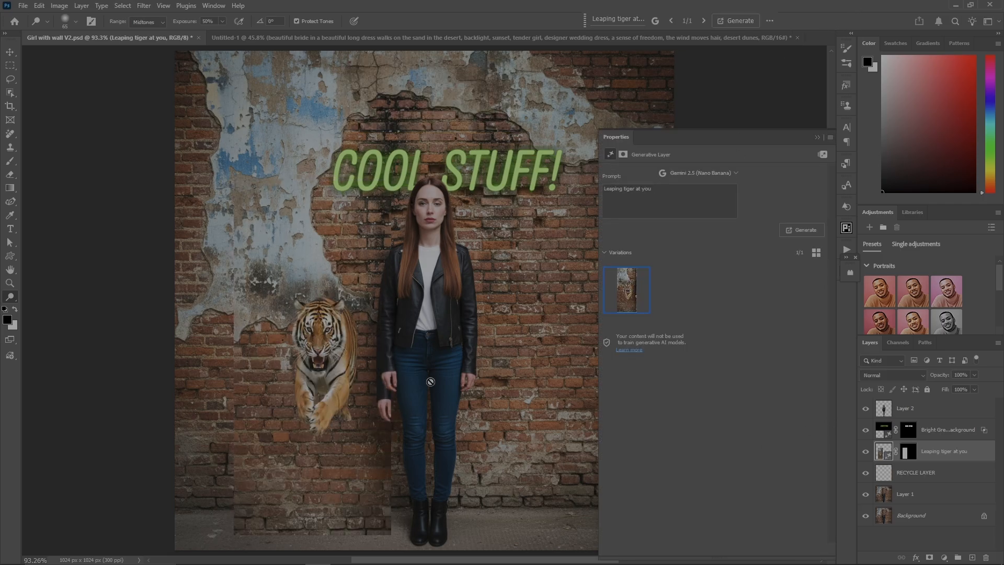
Try moving the generated tiger up and to the left, then undo the move and the tiger generation
key(v)
drag(349, 409, 296, 325)
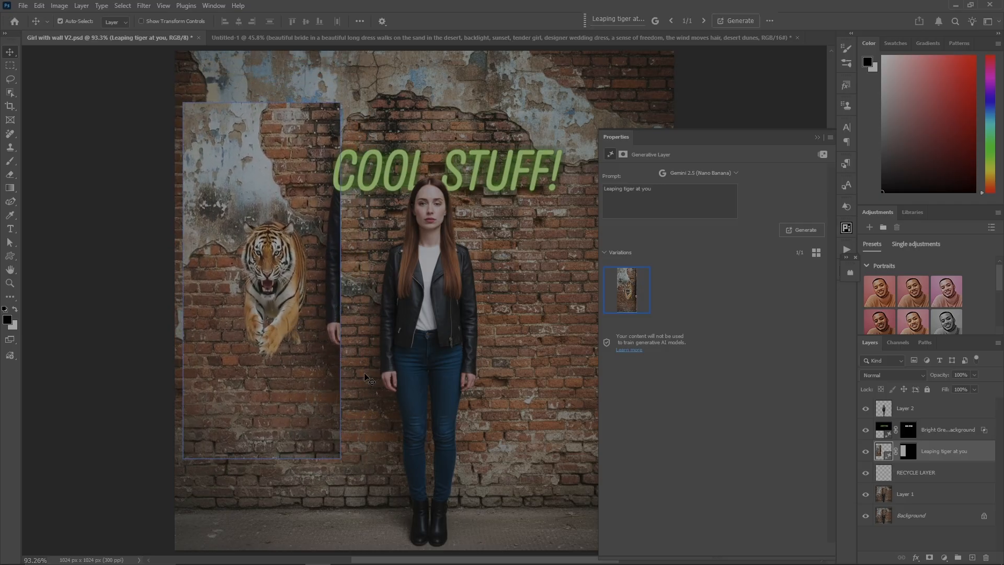
key(ctrl+z)
key(ctrl+z)
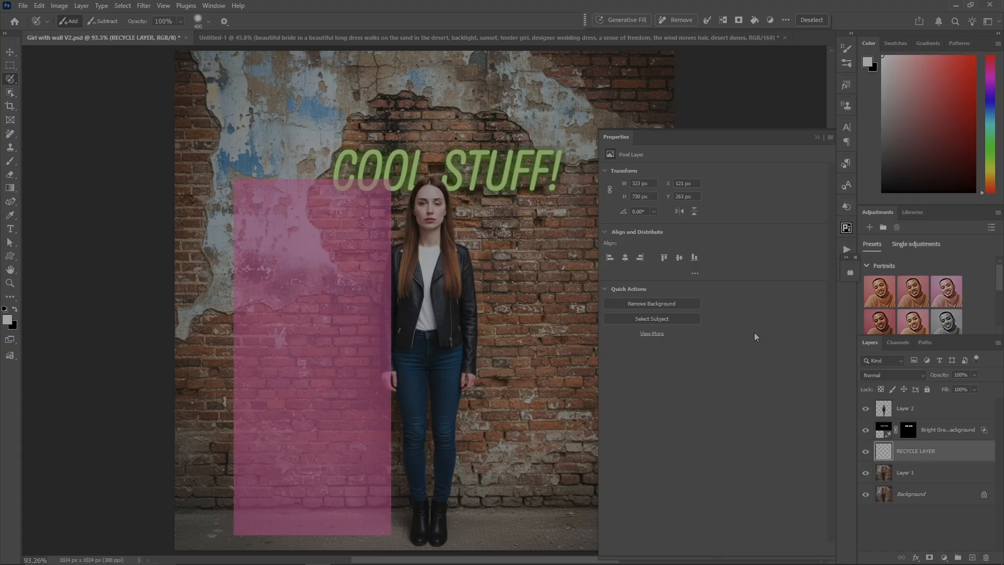
Run Generative Fill on the selection with the prompt "Large leaping tiger at camera, ona black background"
click(647, 20)
text(Large )
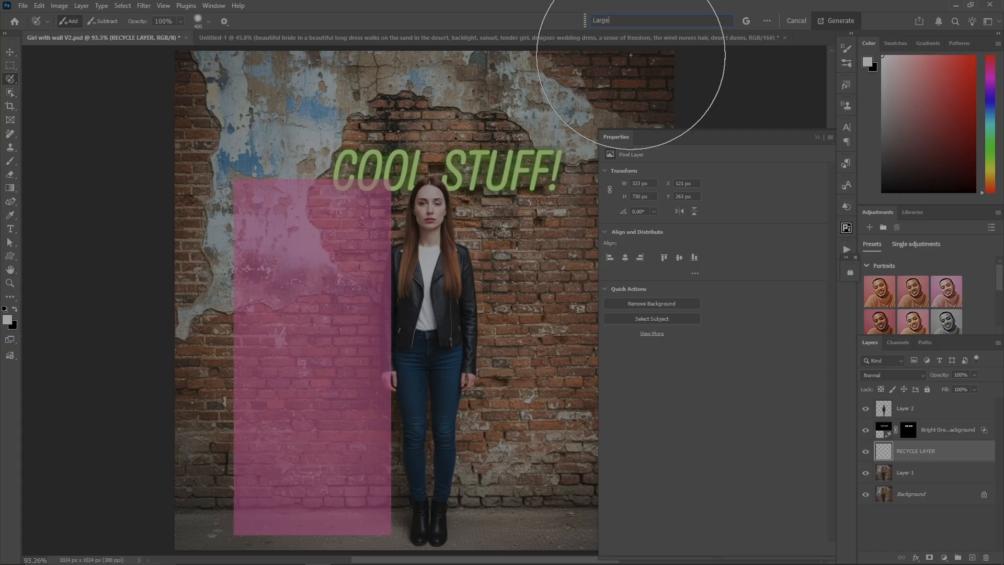
text(leaping tiger at came)
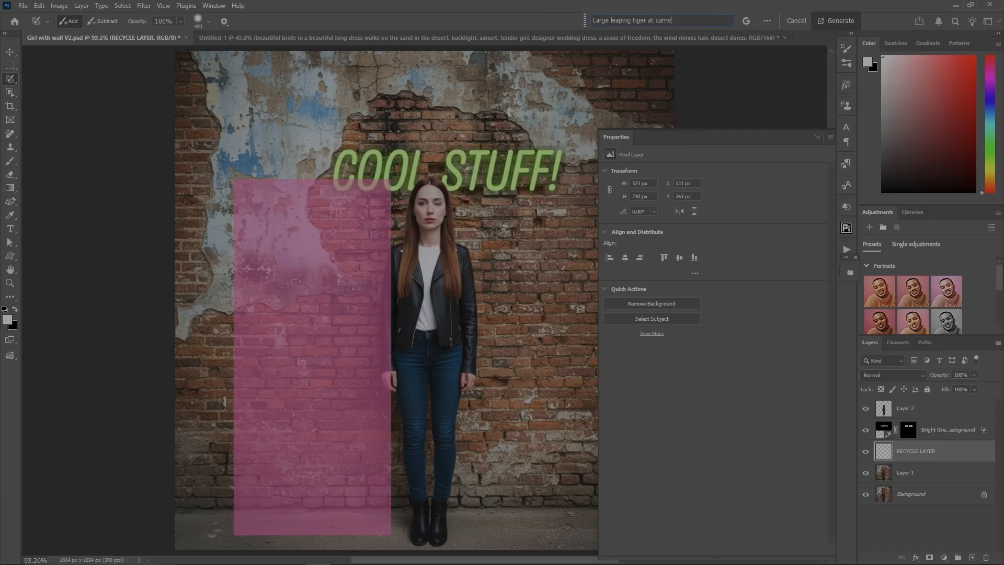
text(ra, ona)
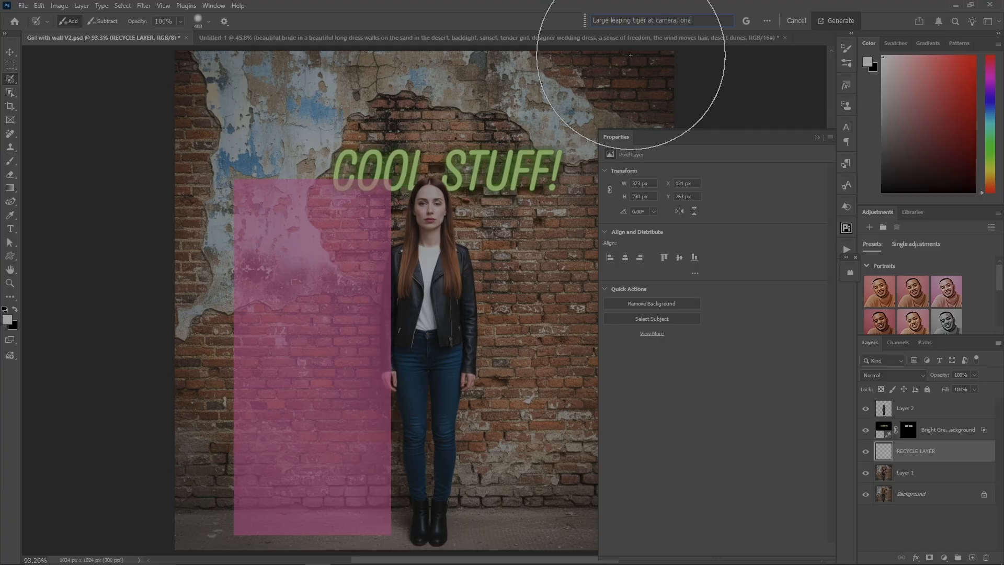
text( black background)
key(Return)
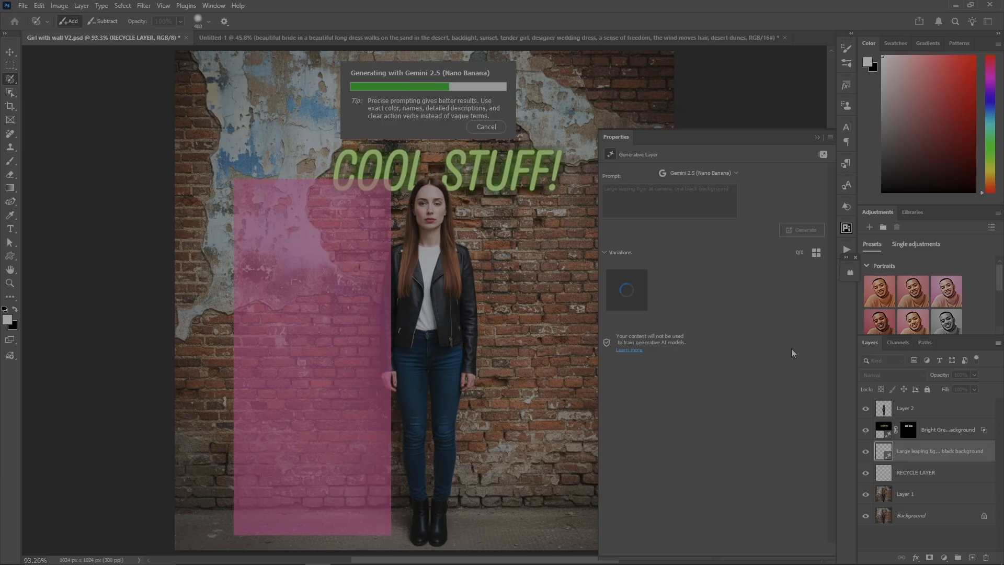
Target the new tiger layer's mask and select the tiger by lassoing around it with the Object Selection tool
click(907, 452)
key(b)
key(x)
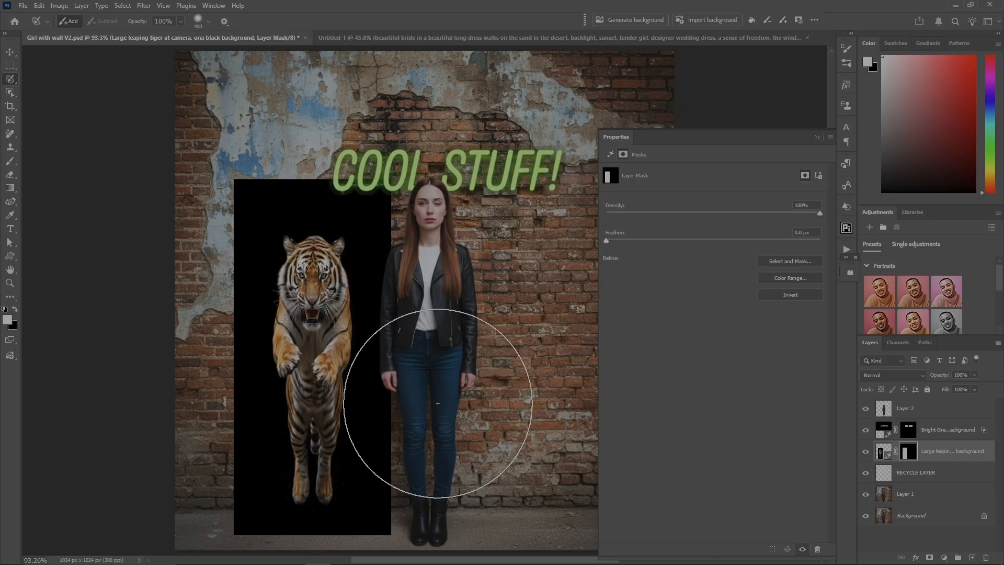
key(bracketleft)
key(bracketleft)
right_click(10, 92)
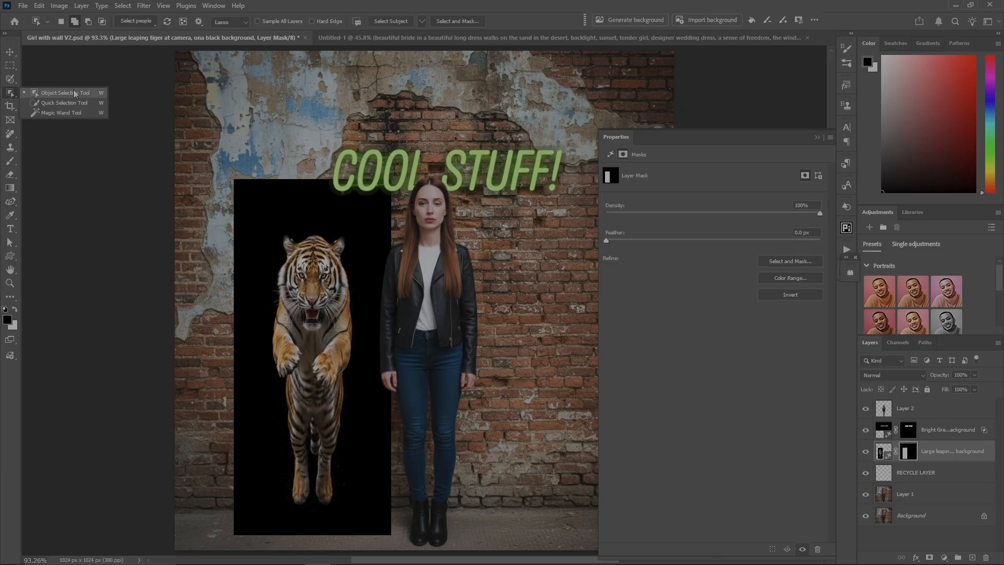
click(61, 96)
mouse_move(278, 399)
mouse_down()
mouse_move(278, 205)
mouse_move(356, 351)
mouse_move(365, 481)
mouse_up()
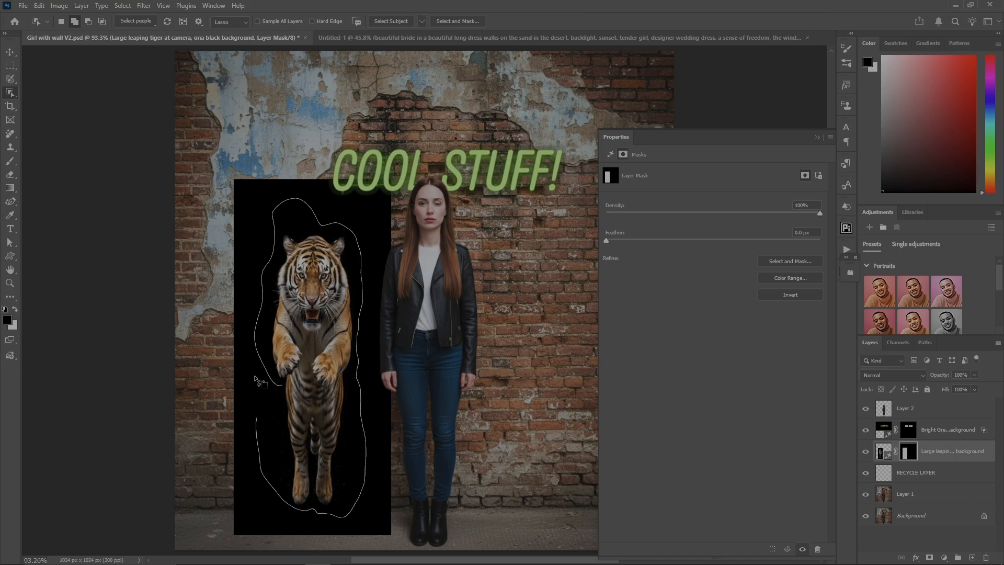
drag(260, 383, 256, 416)
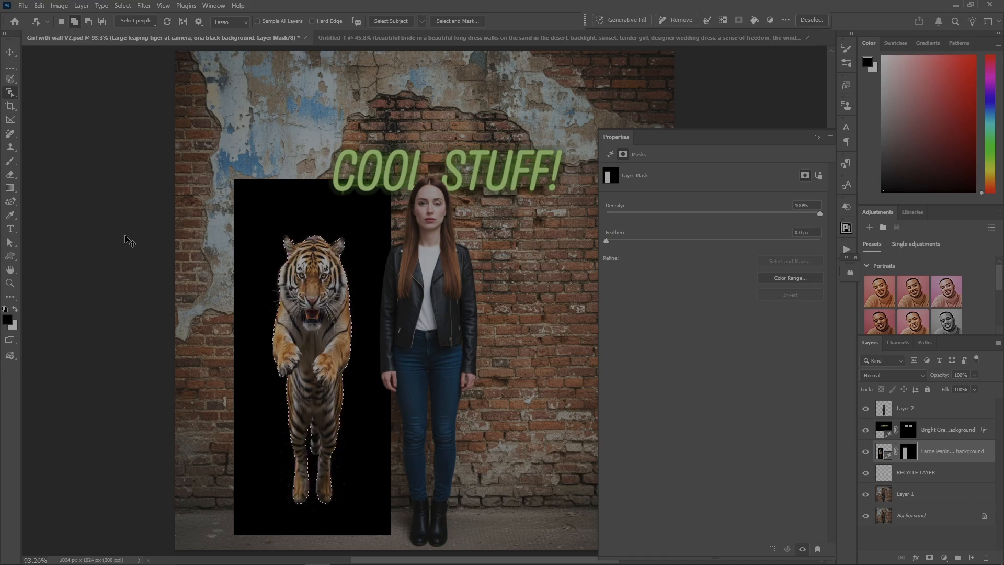
Invert the tiger selection, paint black on the mask to hide the black background, and deselect
key(b)
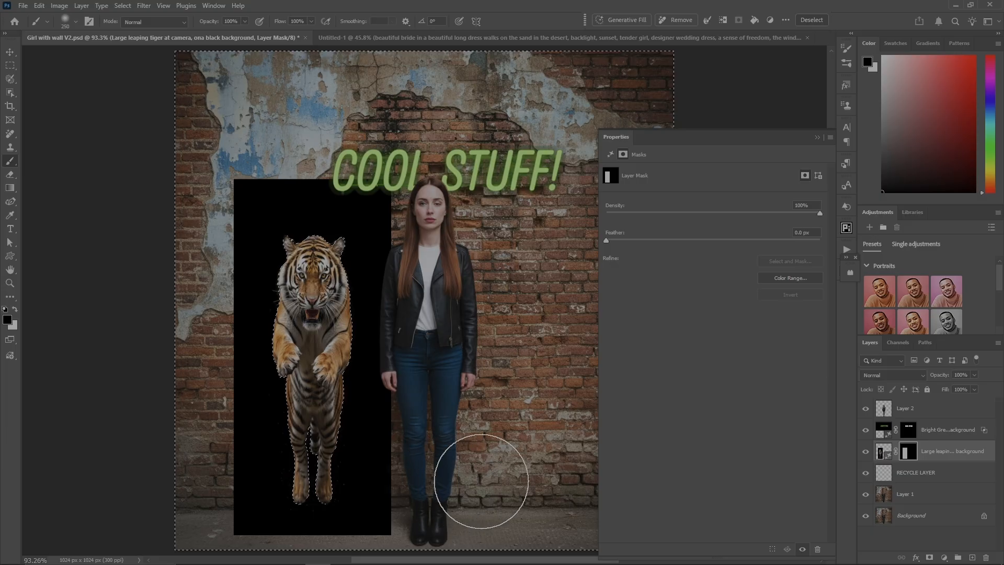
mouse_move(482, 476)
mouse_down()
mouse_move(260, 499)
mouse_move(314, 313)
mouse_up()
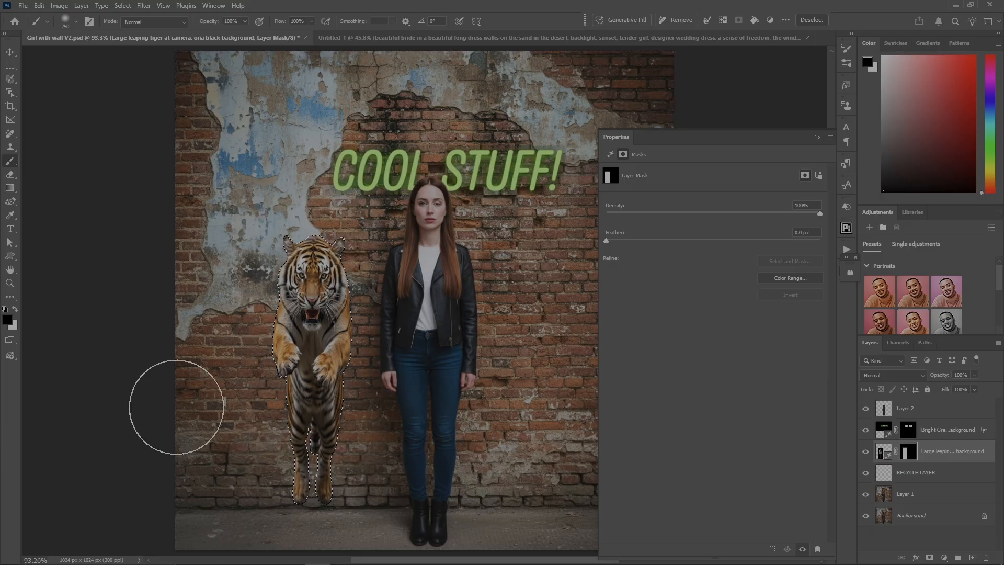
right_click(413, 418)
key(ctrl+d)
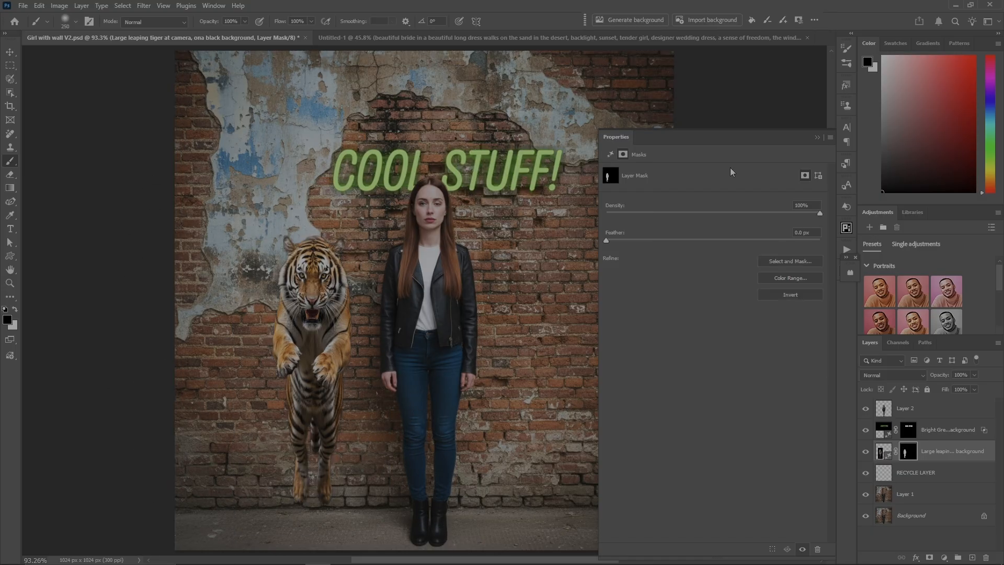
Move the tiger image up and to the right, closer to the woman
click(884, 451)
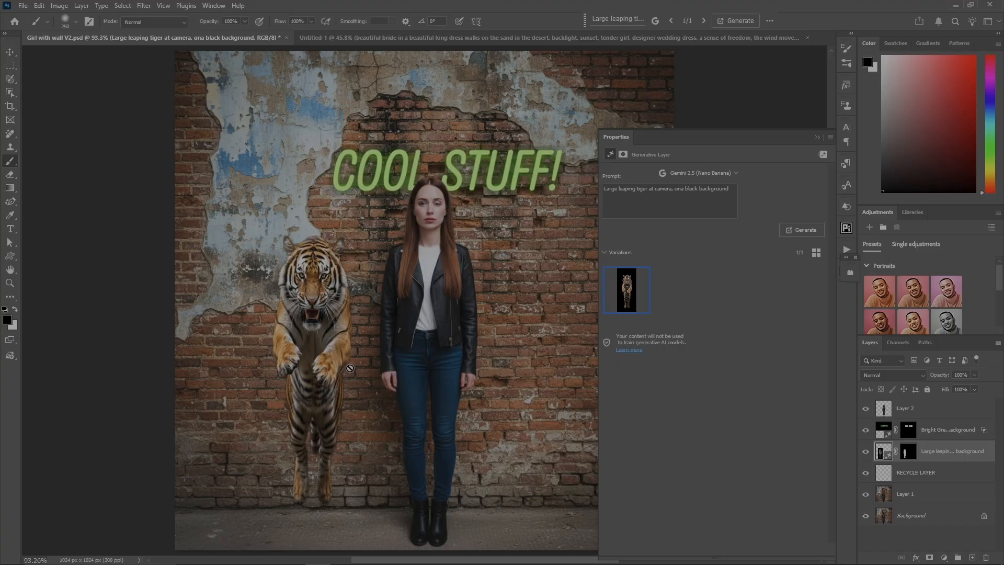
key(v)
drag(328, 372, 352, 333)
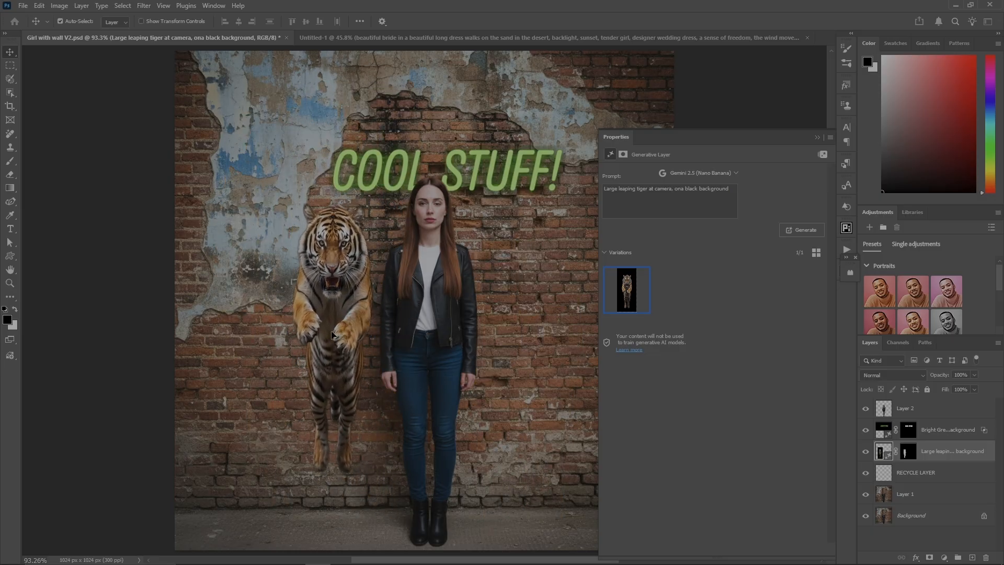
Enlarge the tiger with Free Transform and shift it down and to the right
key(ctrl+t)
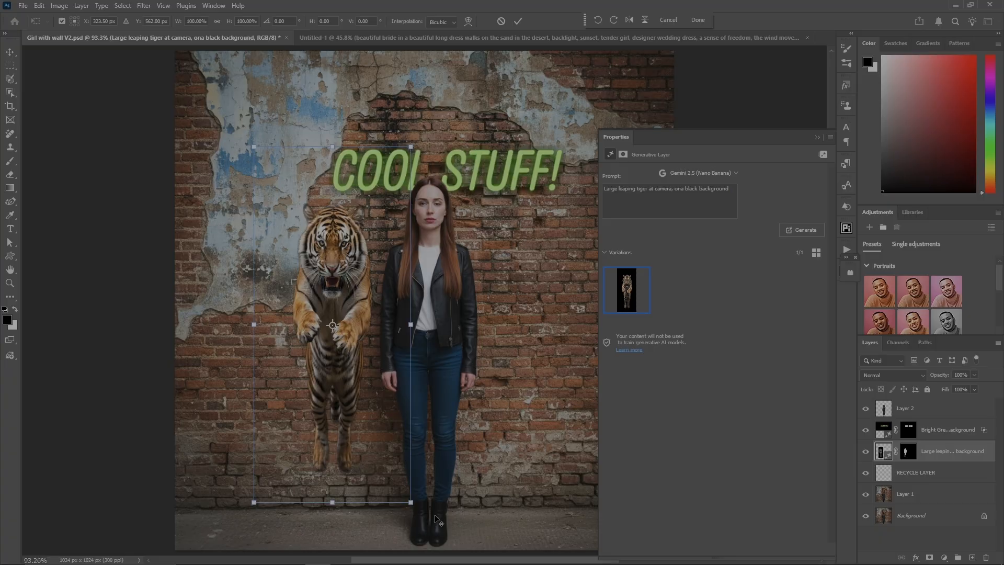
drag(411, 502, 487, 539)
click(698, 21)
drag(341, 358, 373, 387)
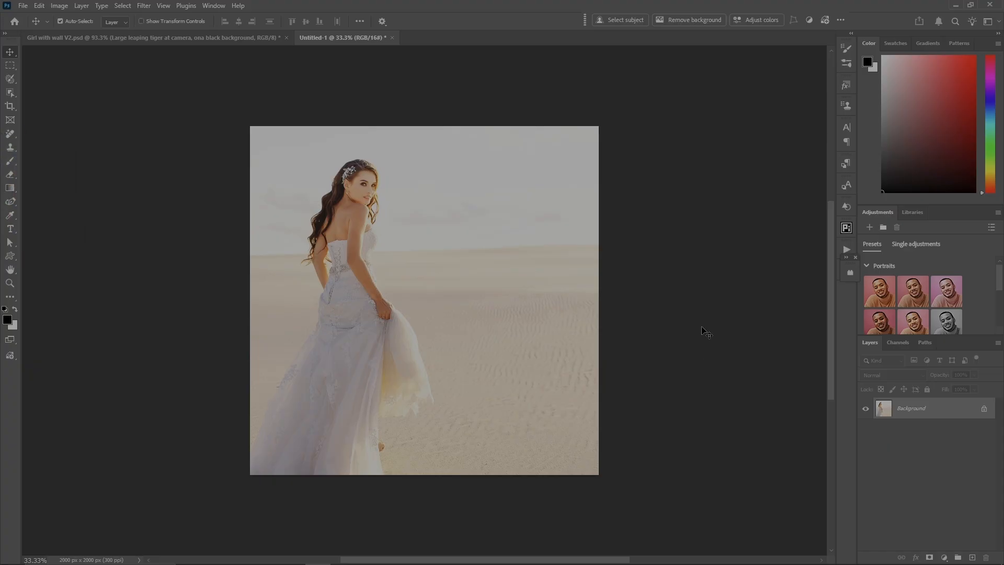
In the Untitled-1 bride image, duplicate the background, select the bride as the subject, and copy her to a new layer
key(ctrl+j)
click(617, 21)
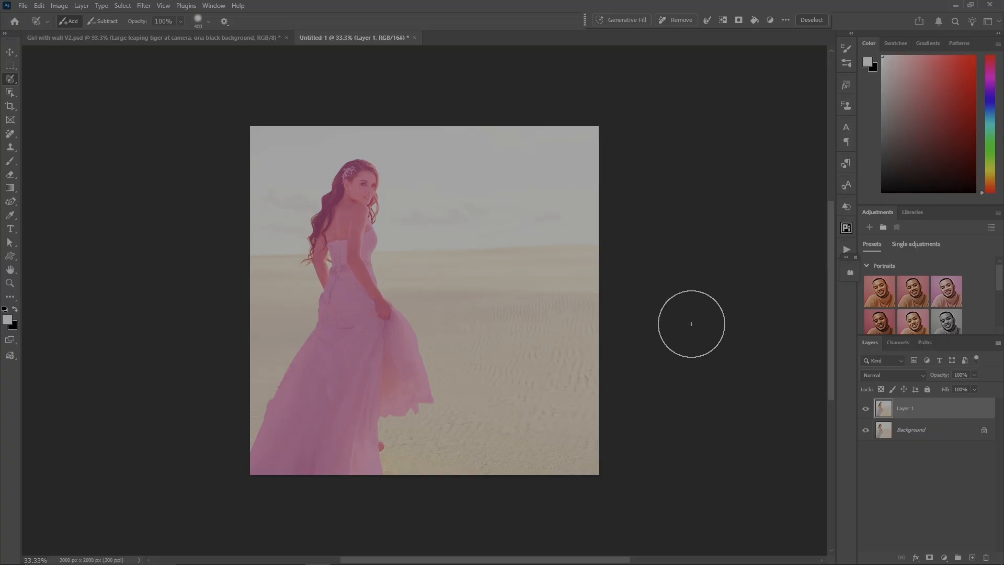
key(ctrl+j)
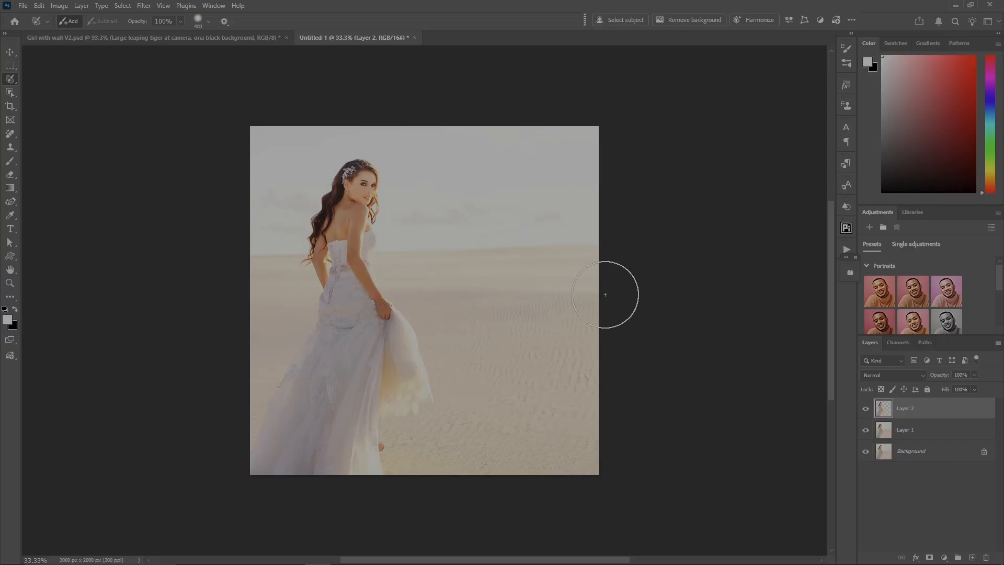
Create a new empty layer named RECYCLE LAYER directly above Layer 1
click(960, 429)
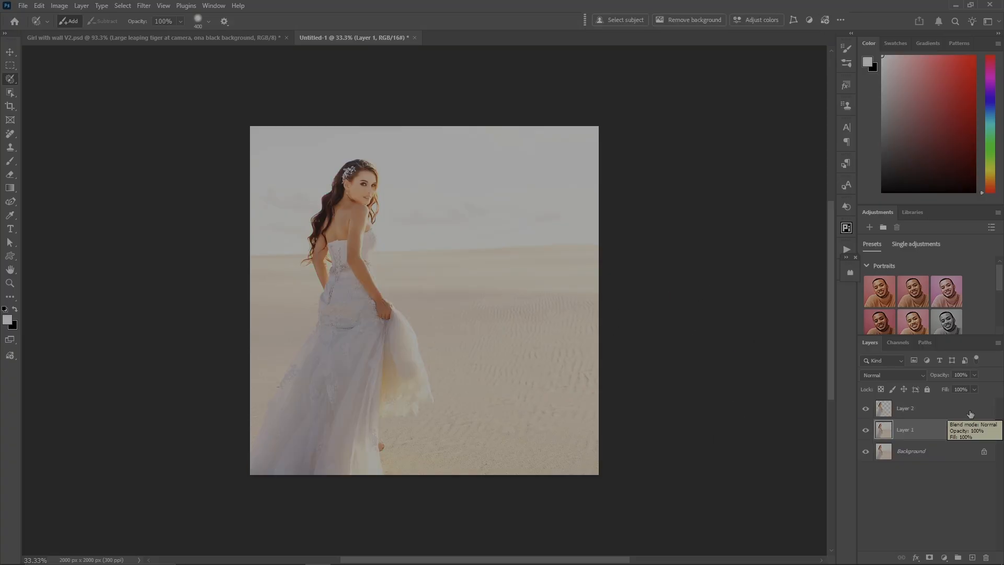
key(ctrl+shift+n)
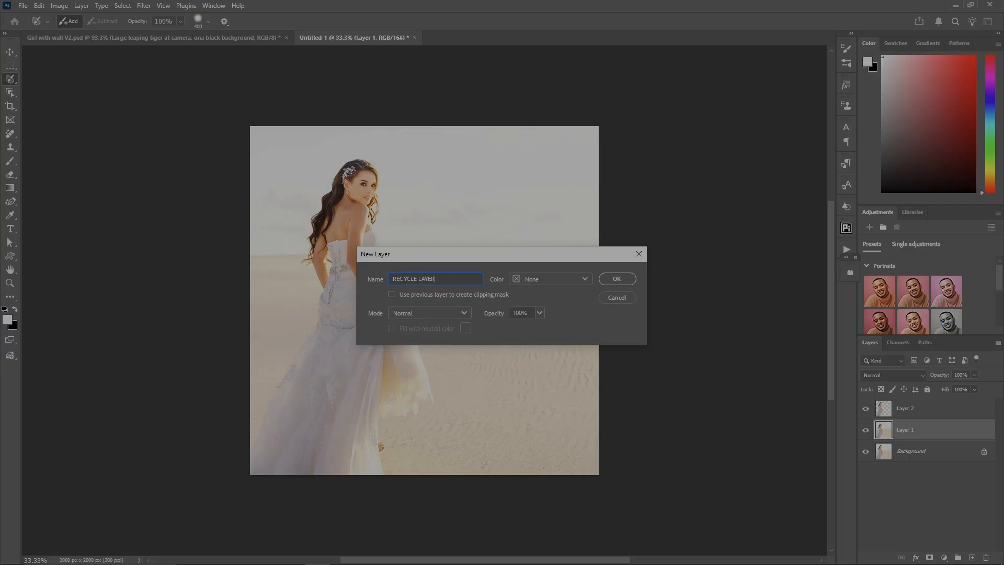
key(Return)
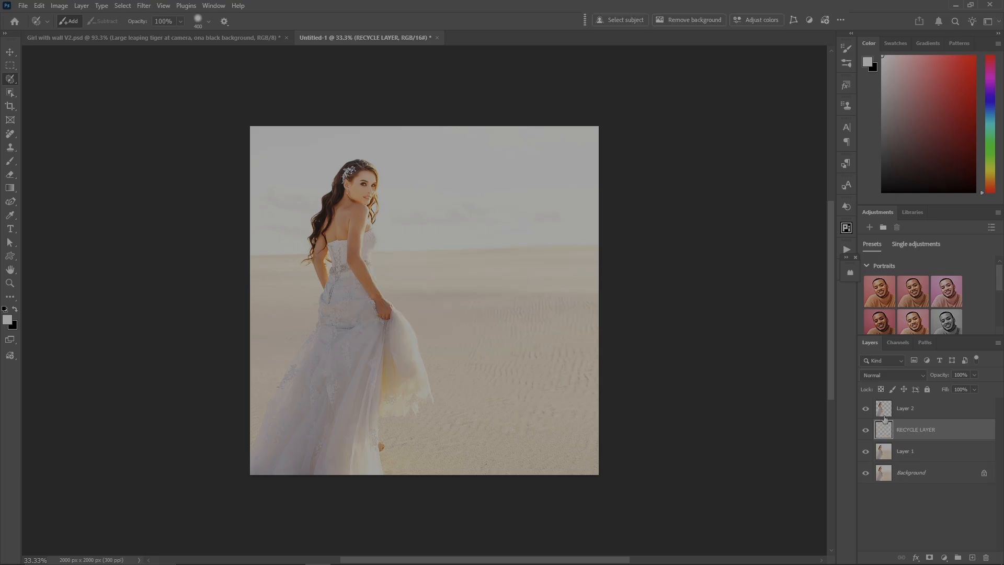
Select a tall rectangle over the desert to the right of the bride and generate a "palm tree" in it with Generative Fill
right_click(18, 63)
click(65, 65)
key(x)
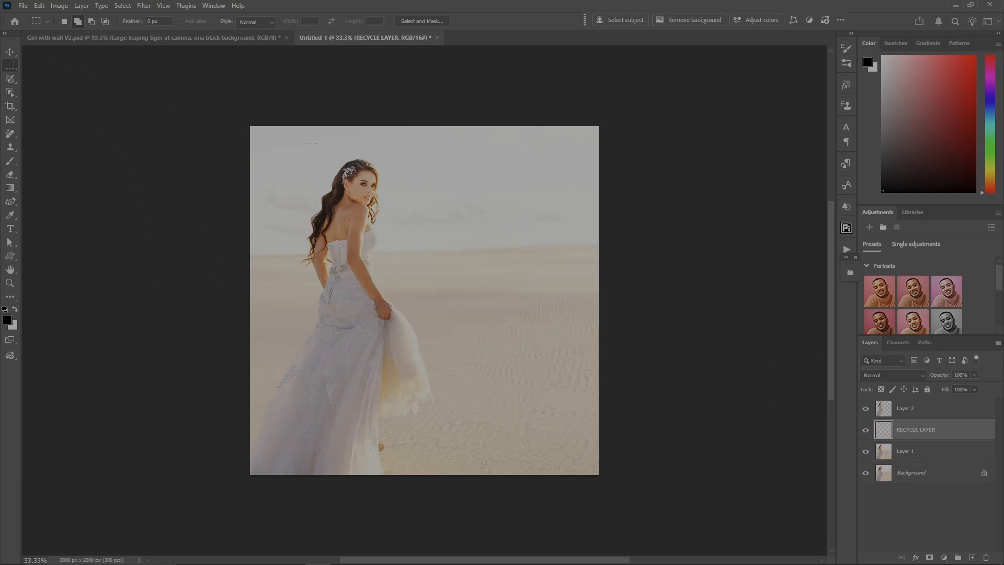
drag(443, 144, 535, 342)
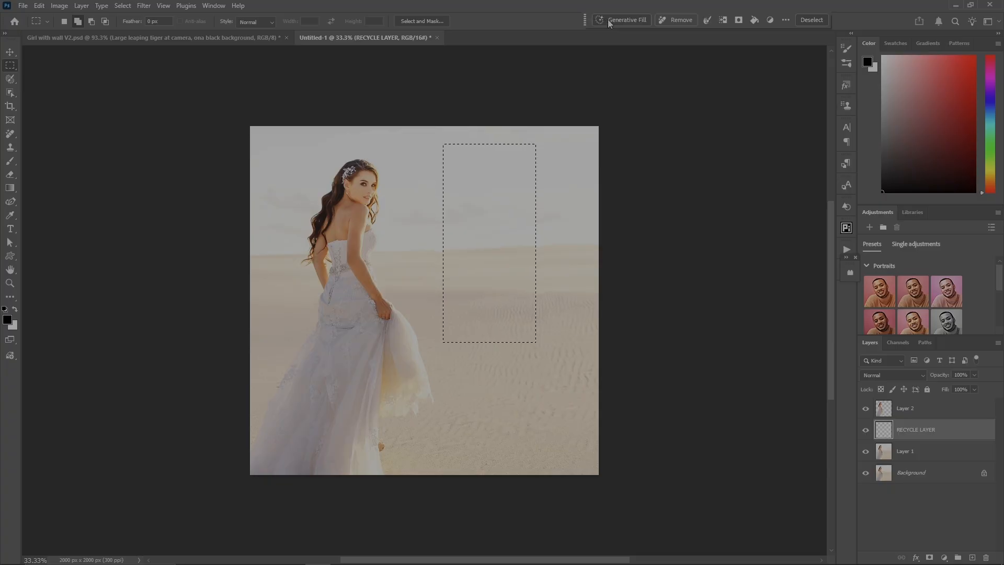
text(palm tree)
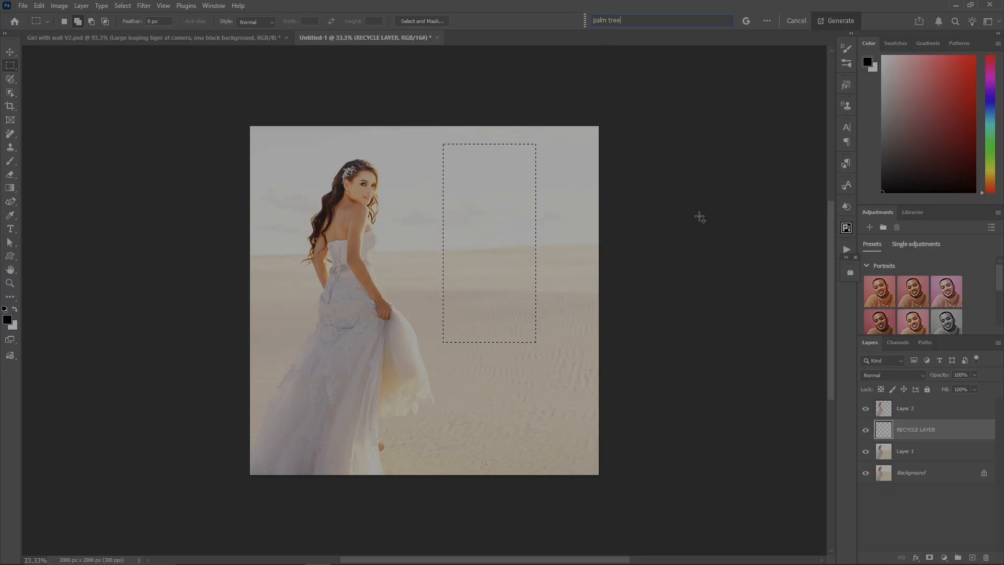
key(Return)
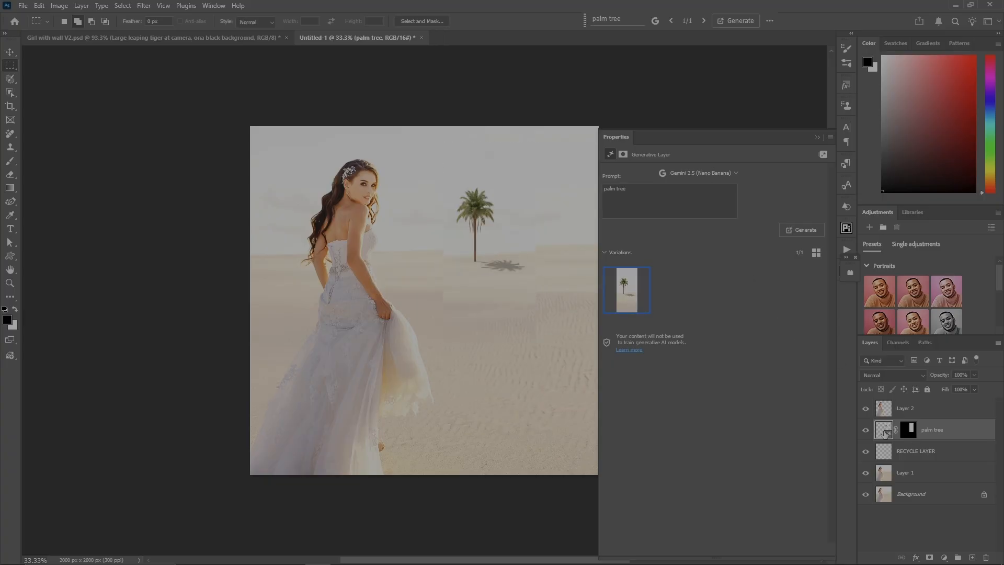
Move the generated palm tree image slightly up and to the left over the desert background
key(v)
mouse_move(502, 282)
mouse_down()
mouse_move(491, 255)
mouse_move(512, 262)
mouse_move(500, 273)
mouse_up()
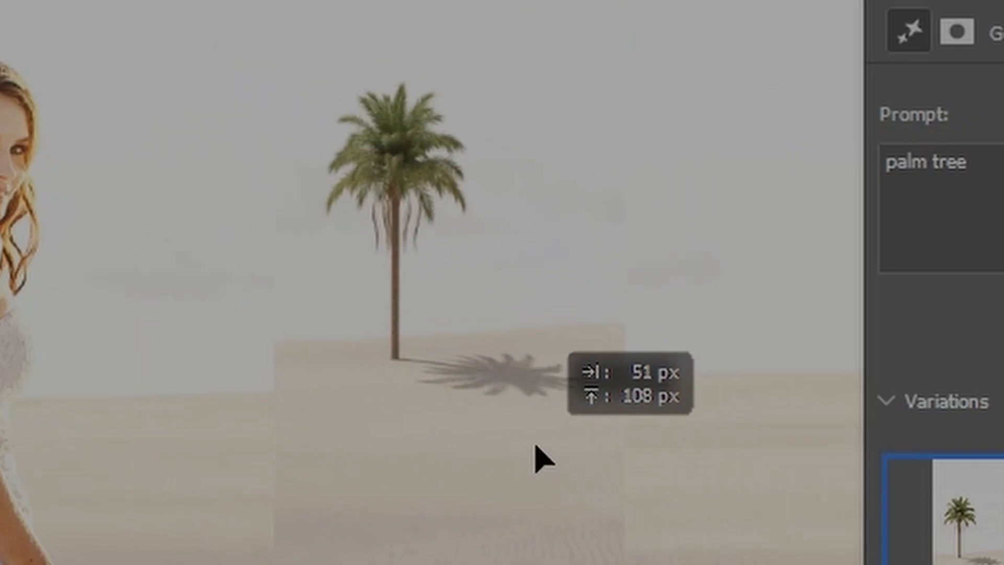
mouse_move(495, 480)
mouse_down()
mouse_move(504, 470)
mouse_move(491, 491)
mouse_up()
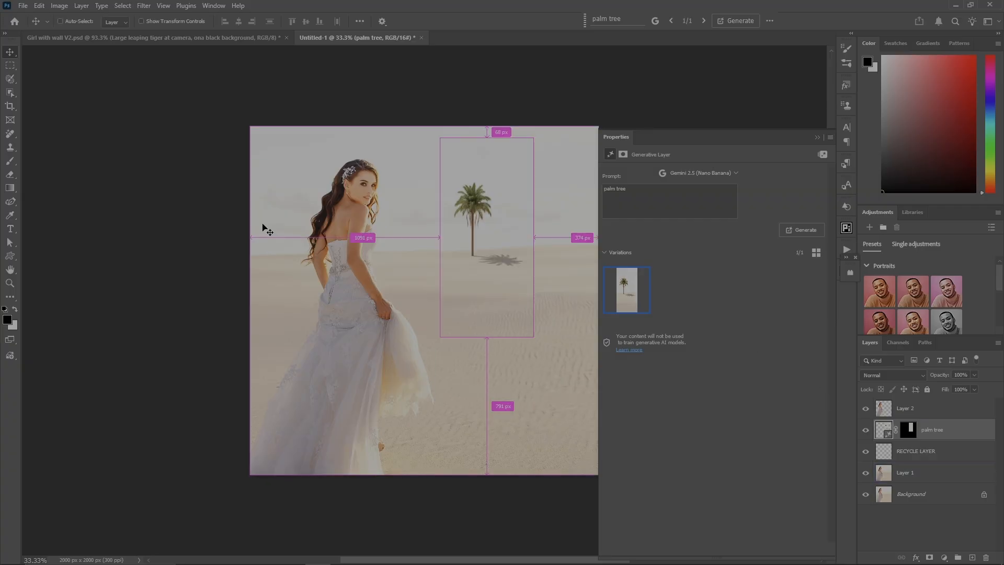
Select the palm tree and its shadow on the sand with the Object Selection tool
key(ctrl+plus)
key(ctrl+plus)
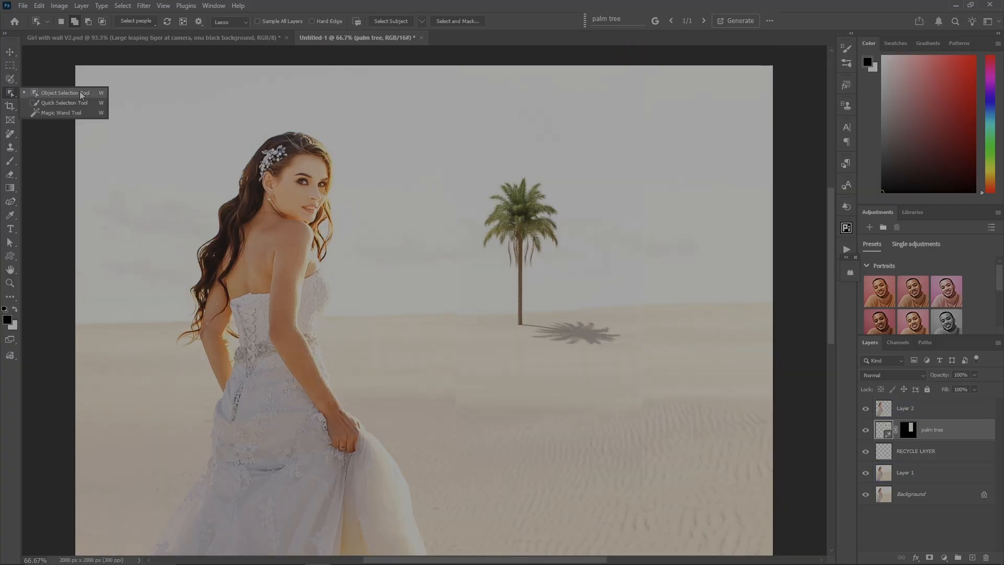
click(82, 94)
mouse_move(501, 326)
mouse_down()
mouse_move(498, 251)
mouse_move(485, 249)
mouse_move(472, 223)
mouse_move(473, 193)
mouse_move(495, 150)
mouse_move(551, 139)
mouse_move(566, 146)
mouse_move(592, 200)
mouse_move(583, 247)
mouse_move(558, 260)
mouse_move(551, 325)
mouse_move(688, 348)
mouse_move(695, 376)
mouse_move(609, 396)
mouse_move(549, 390)
mouse_up()
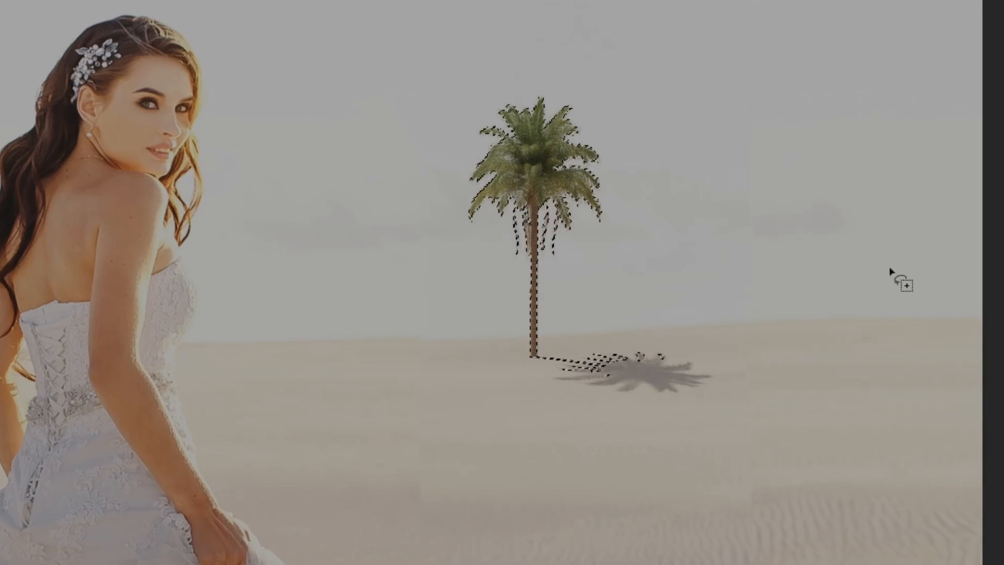
mouse_move(537, 377)
mouse_down()
mouse_move(749, 399)
mouse_move(614, 445)
mouse_move(539, 394)
mouse_up()
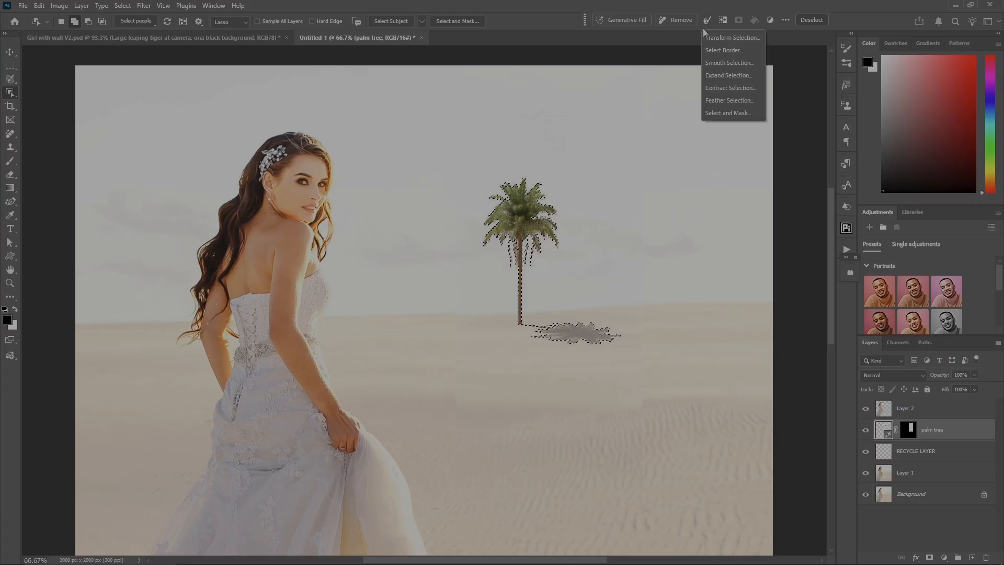
Expand the palm tree selection slightly and invert it
click(737, 76)
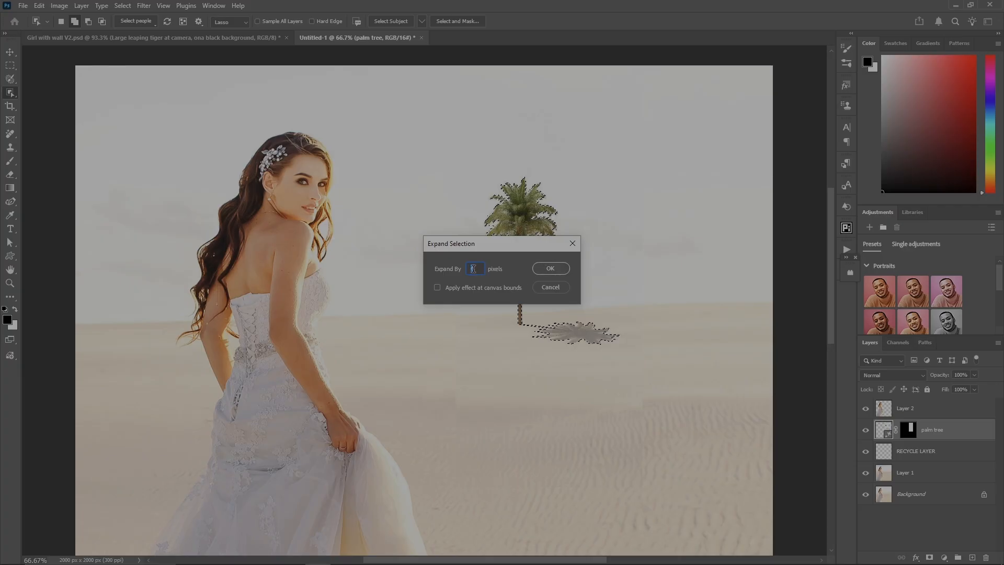
key(Return)
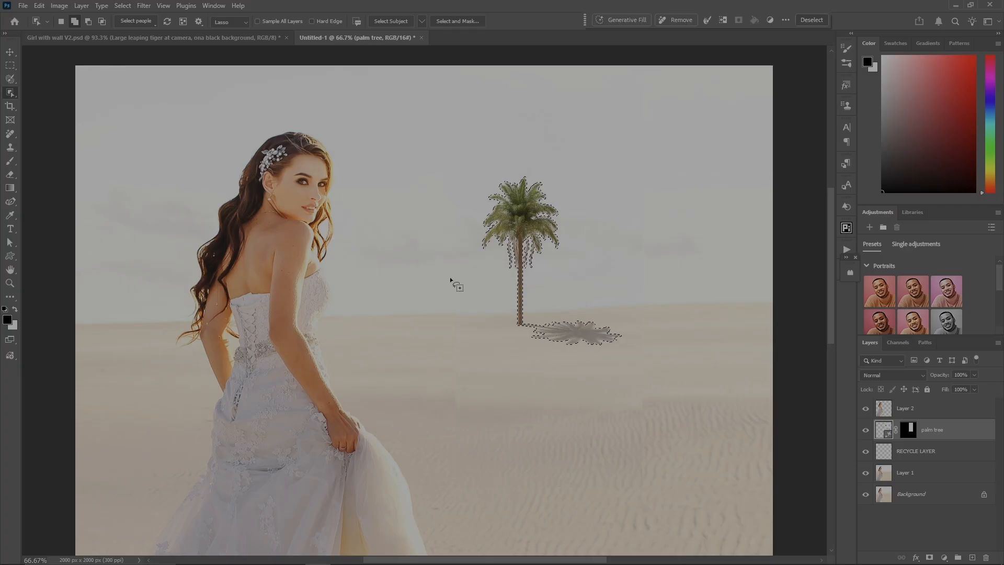
key(ctrl+shift+i)
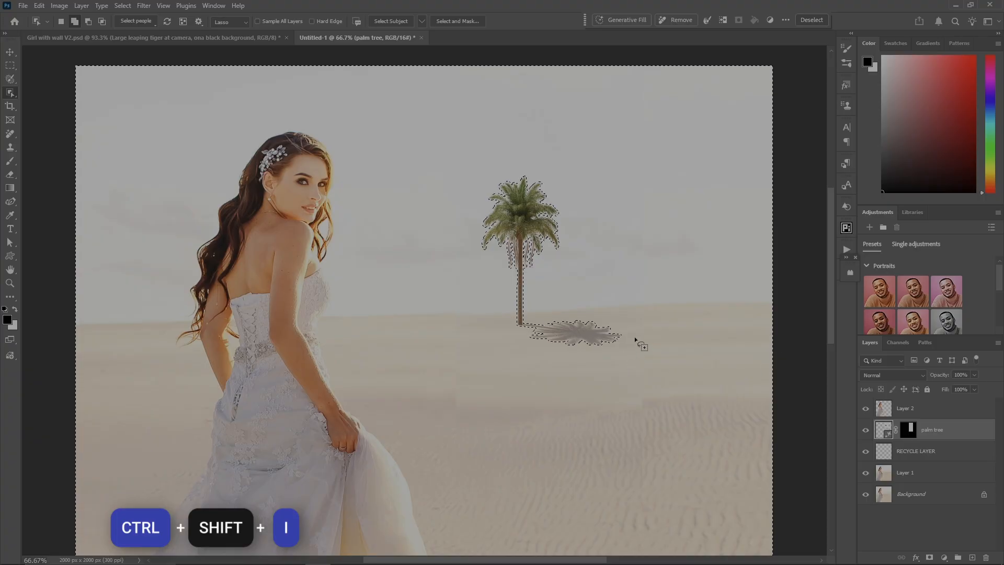
Paint black on the palm tree layer mask everywhere around the tree and shadow, then return to the image view and deselect
key(b)
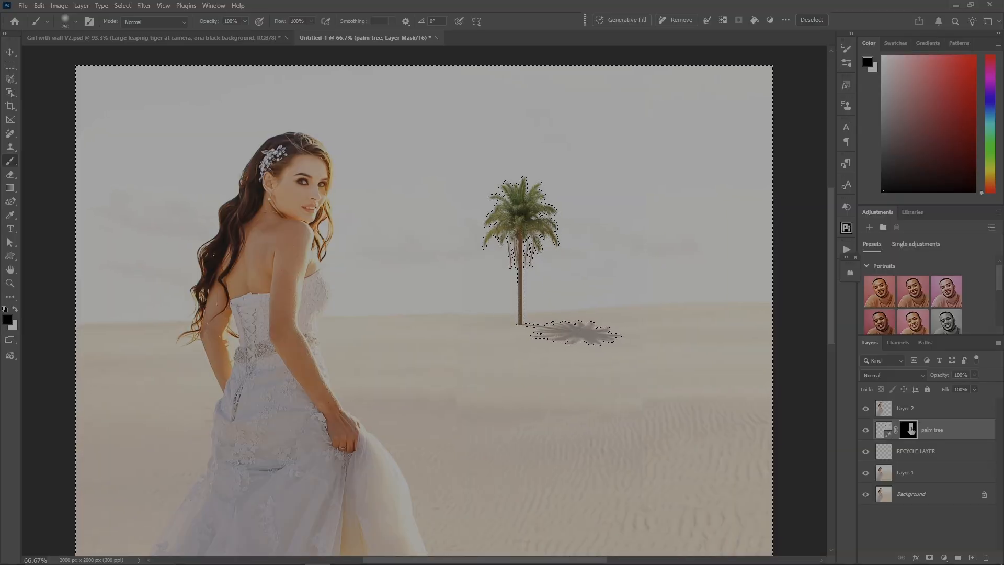
alt+click(910, 429)
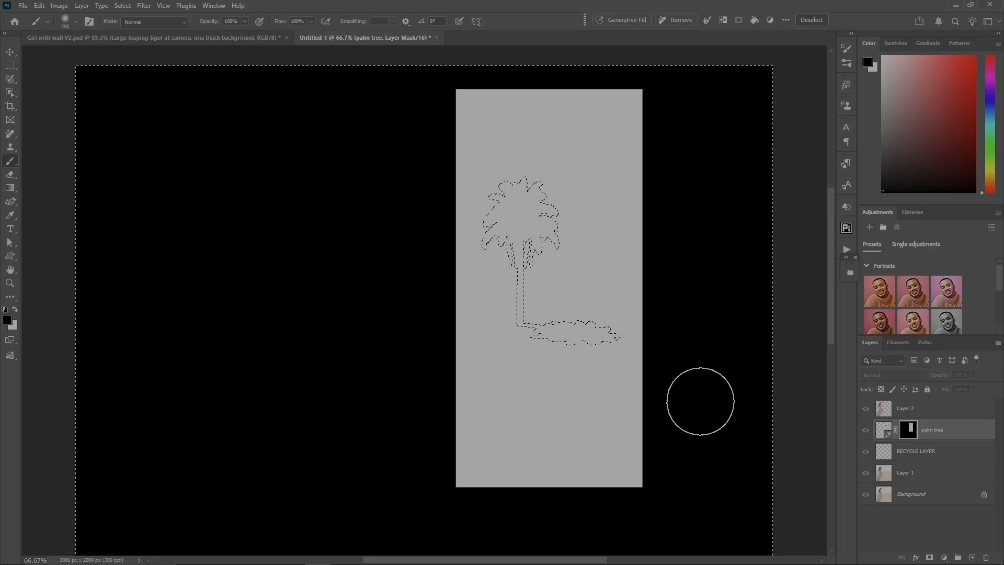
mouse_move(702, 388)
mouse_down()
mouse_move(755, 450)
mouse_move(407, 450)
mouse_move(571, 352)
mouse_move(606, 250)
mouse_move(371, 159)
mouse_move(558, 96)
mouse_up()
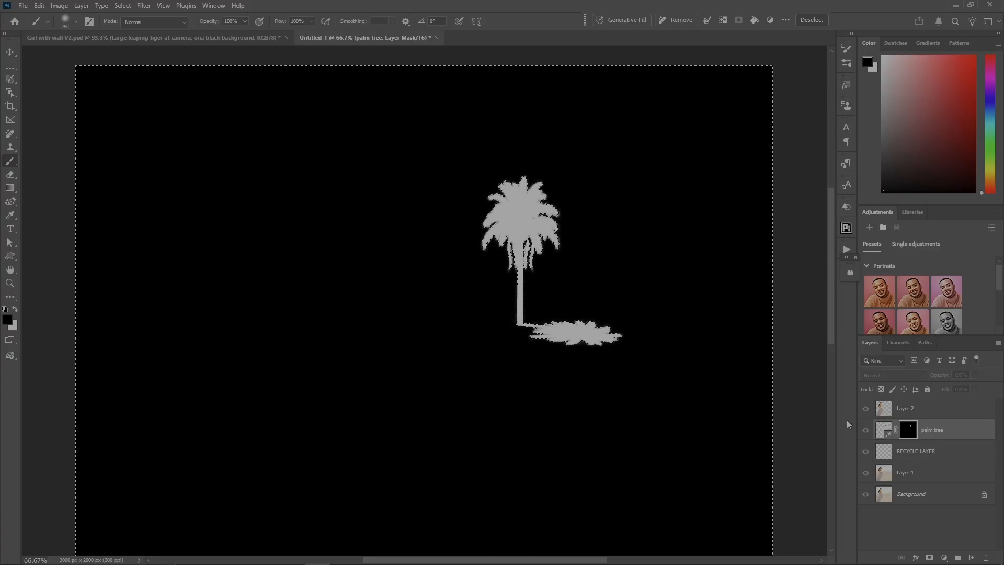
key(ctrl+d)
alt+click(911, 430)
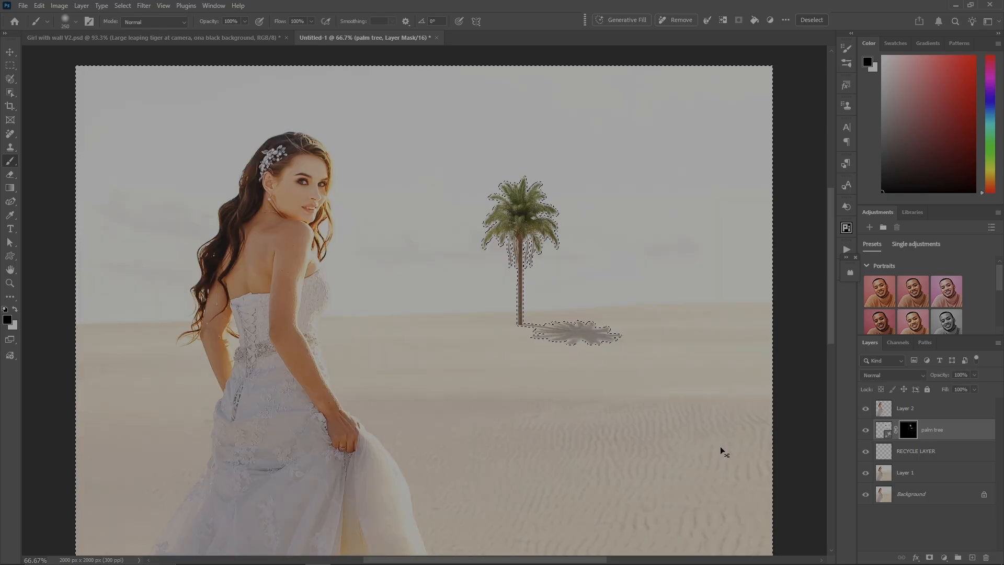
Enlarge the masked palm tree with Free Transform and reposition it against the sky to the right of the bride
click(887, 430)
key(v)
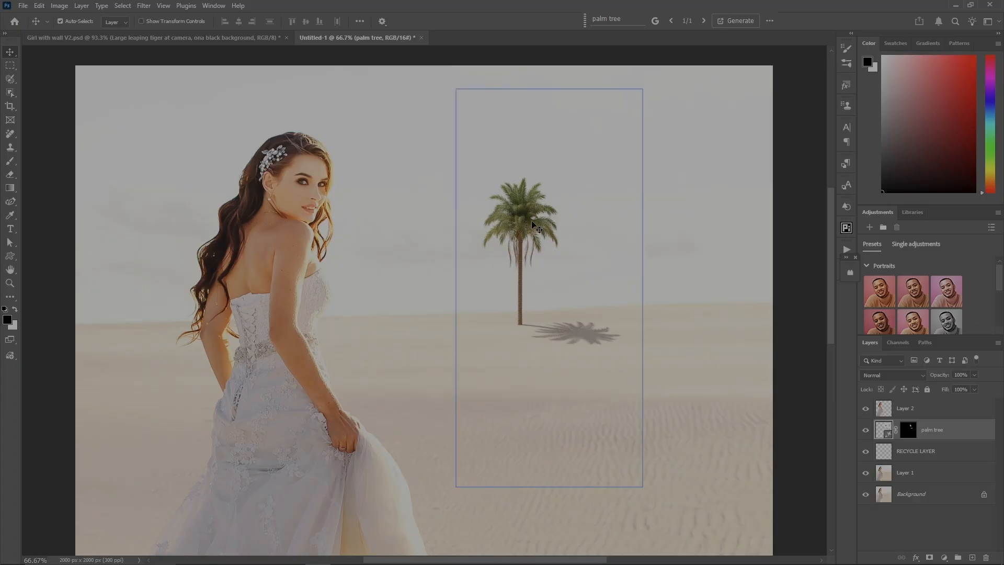
mouse_move(536, 225)
mouse_down()
mouse_move(443, 245)
mouse_move(472, 224)
mouse_move(488, 317)
mouse_move(352, 174)
mouse_move(411, 226)
mouse_up()
key(ctrl+t)
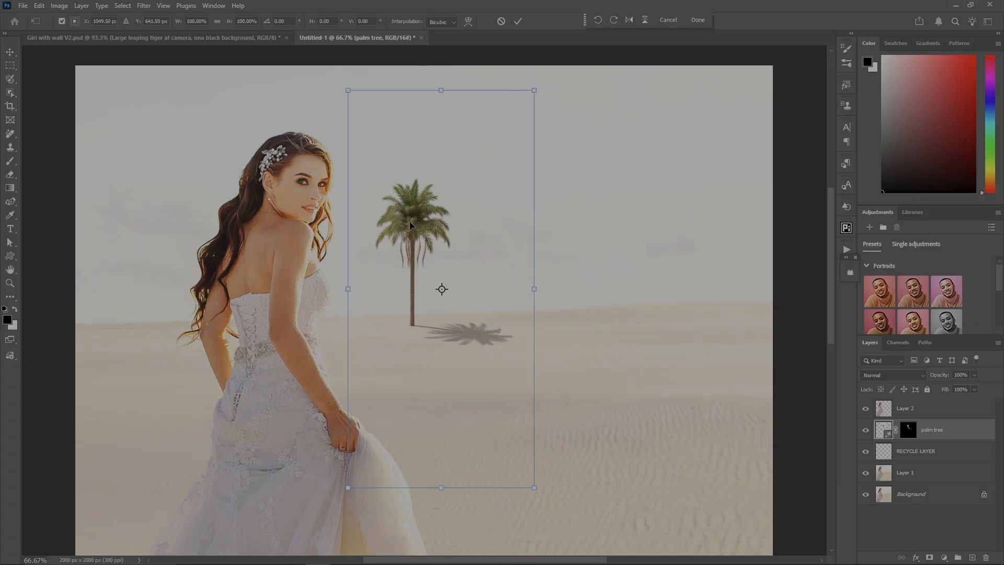
drag(534, 488, 563, 424)
key(Return)
key(ctrl+0)
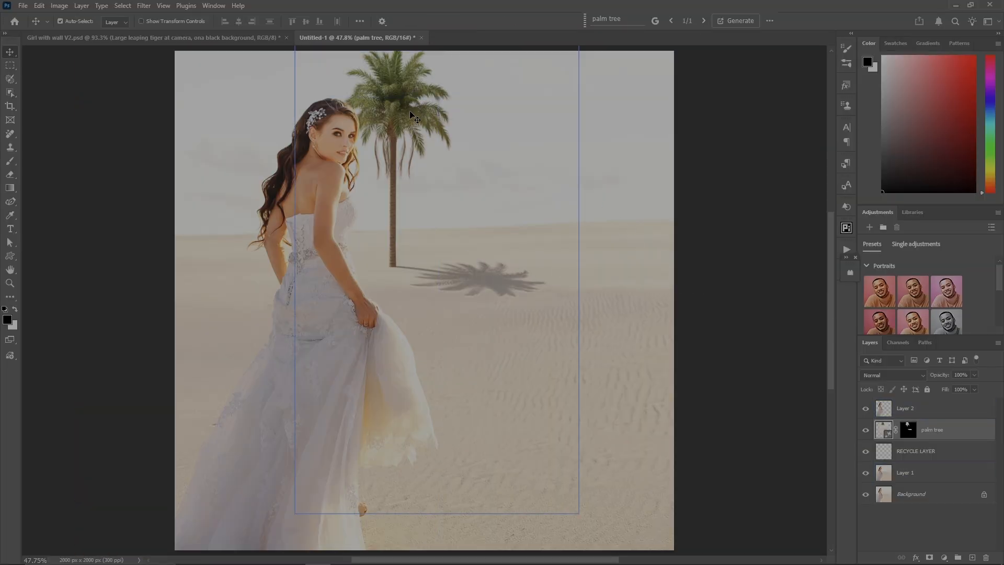
drag(407, 112, 543, 126)
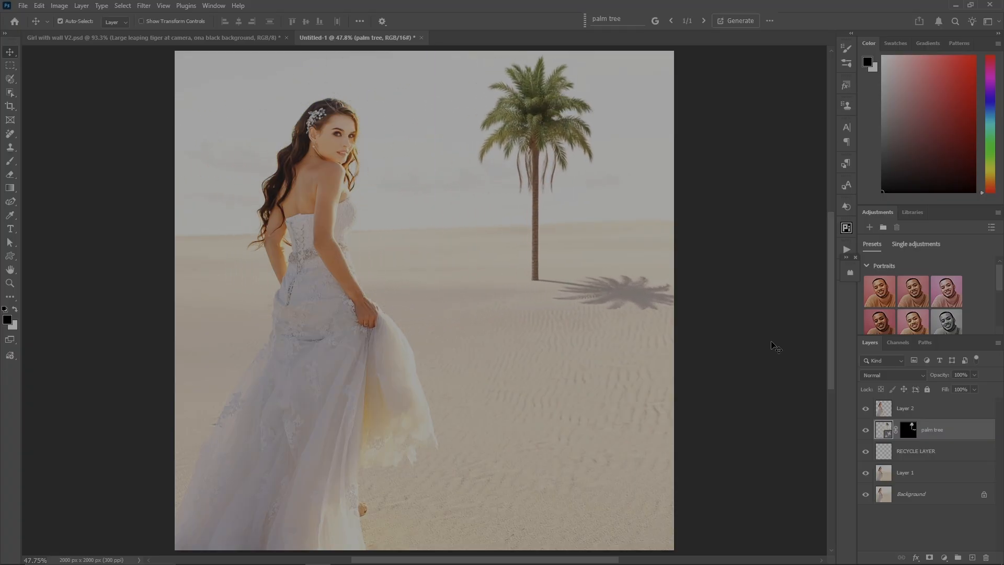
On RECYCLE LAYER, select a large rectangle over the sand below the palm tree and beside the bride's dress
key(w)
key(alt+bracketleft)
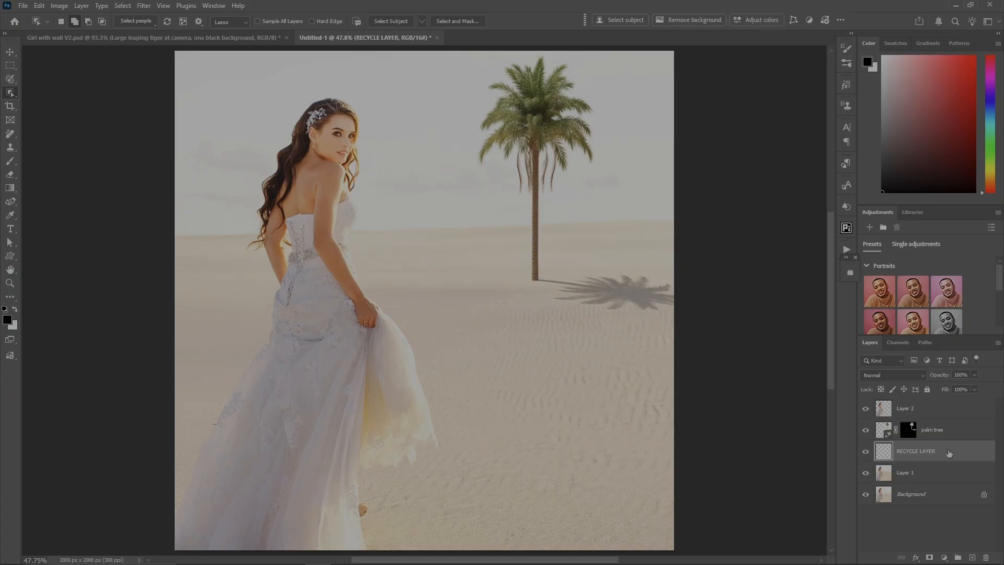
click(12, 67)
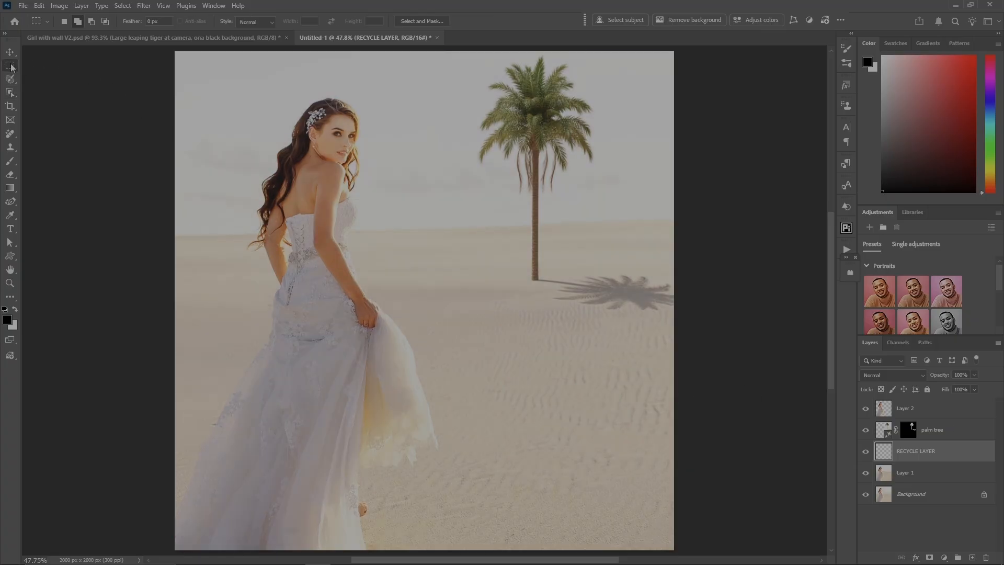
click(81, 67)
drag(463, 359, 732, 533)
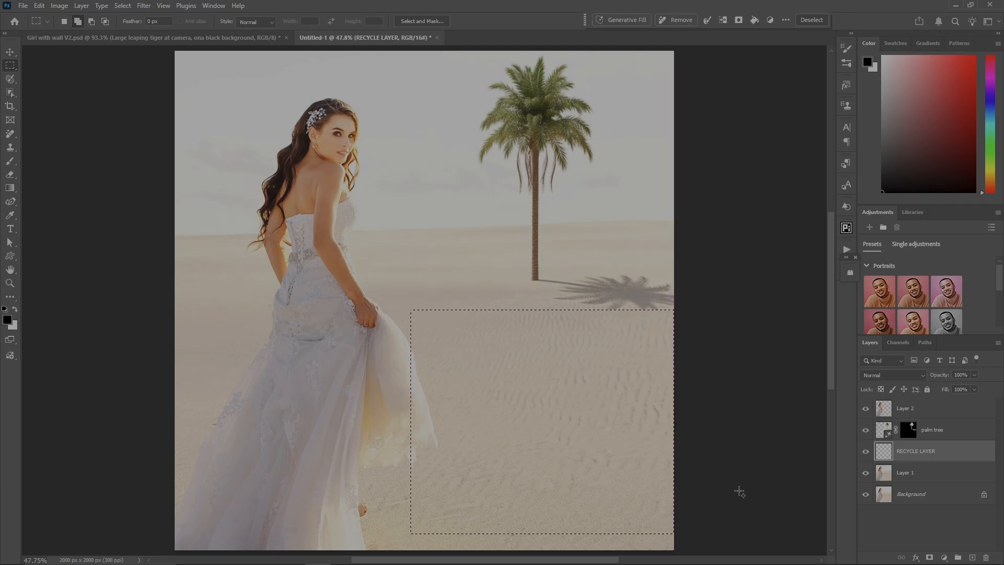
Generate a "1967 vw red beetle" in the selected area with Generative Fill and collapse the layer's properties
click(619, 22)
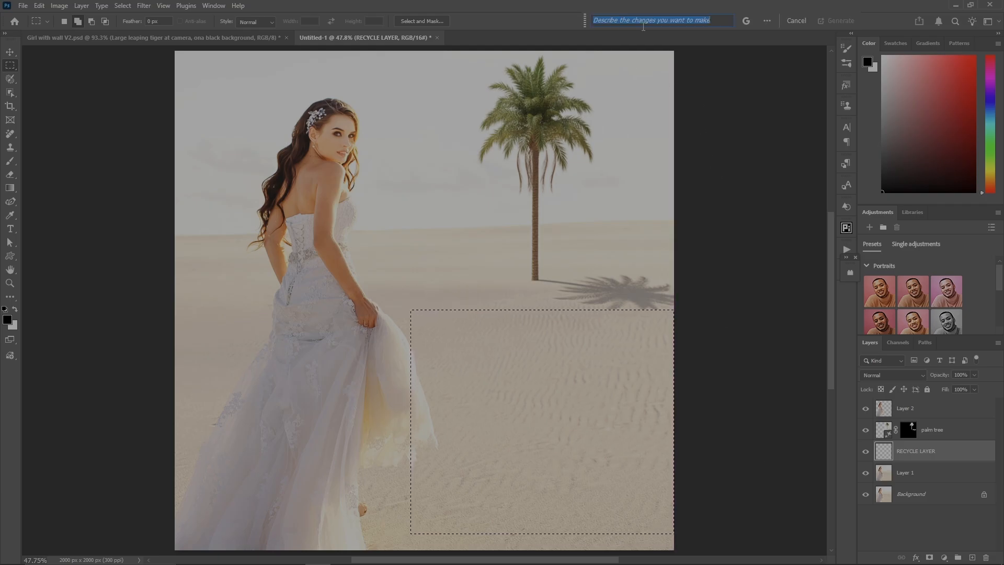
text(1967)
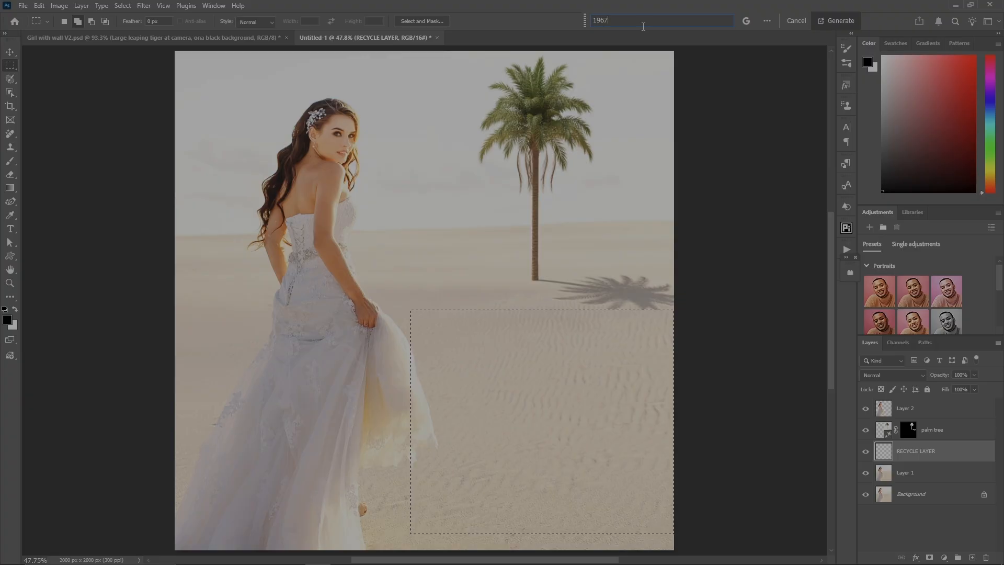
text( vw red bel)
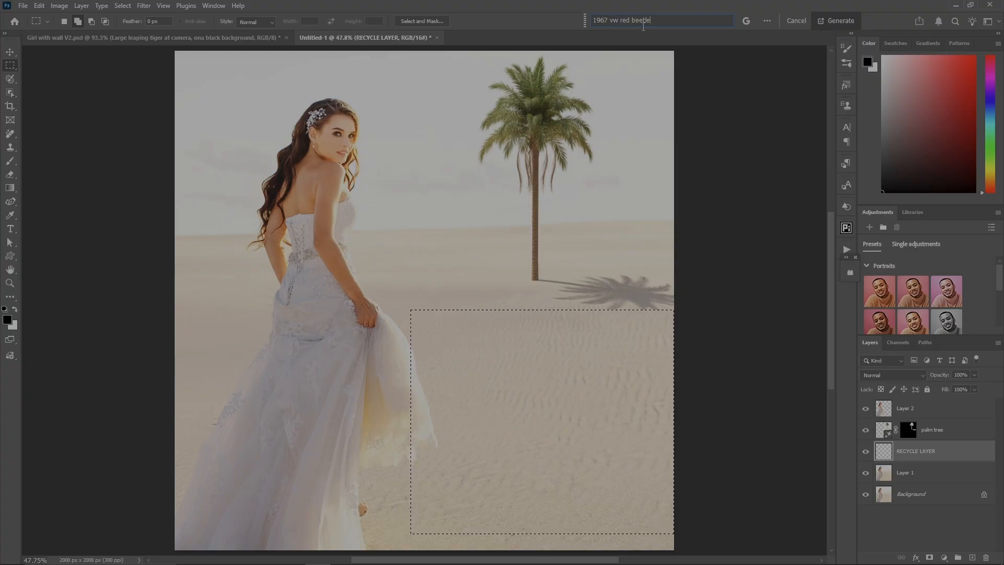
key(Return)
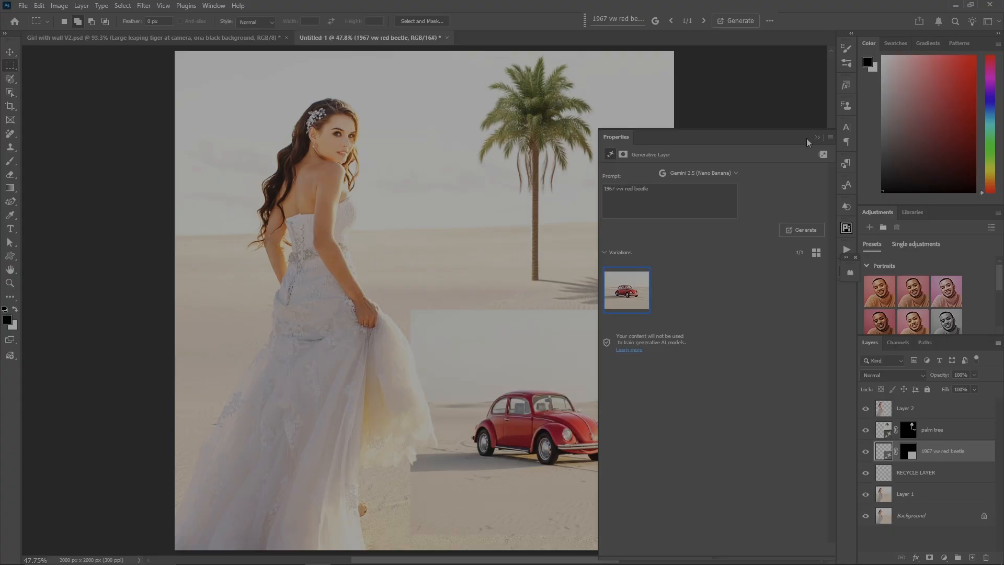
click(817, 137)
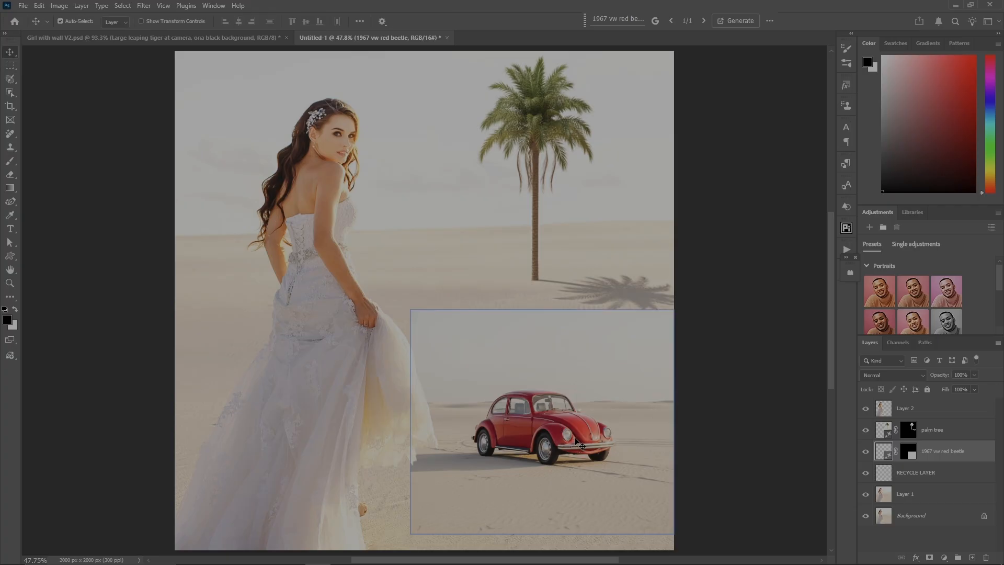
Move the generated car image up beside the bride's upper body and hide the palm tree layer
mouse_move(573, 446)
mouse_down()
mouse_move(570, 330)
mouse_move(490, 289)
mouse_move(475, 212)
mouse_move(601, 325)
mouse_move(601, 394)
mouse_move(534, 214)
mouse_up()
click(865, 430)
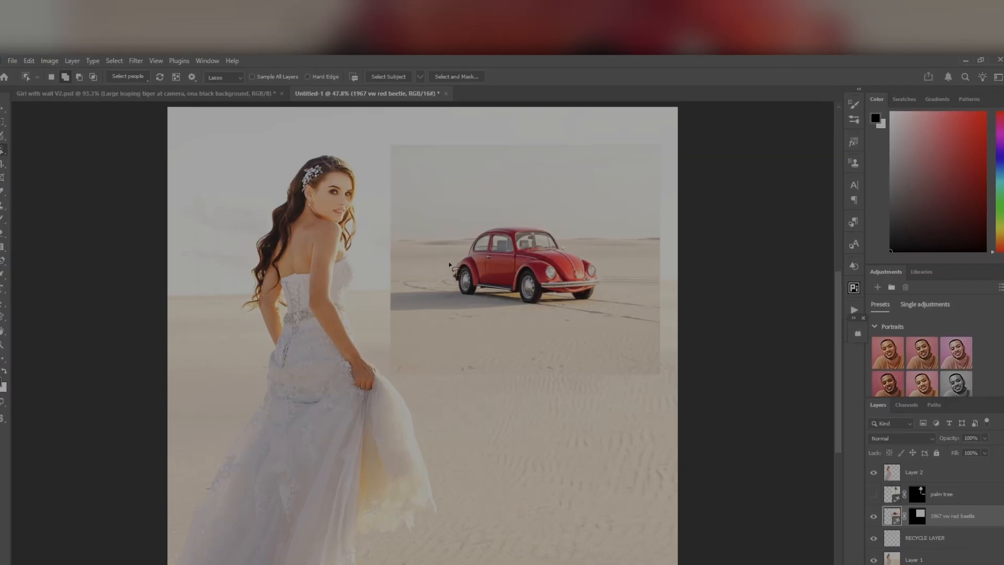
Select the red car and its shadow, adding the missed side mirror and underbody shadow with a smaller Selection Brush
drag(450, 208, 490, 159)
mouse_move(489, 215)
mouse_down()
mouse_move(569, 228)
mouse_move(621, 279)
mouse_move(570, 310)
mouse_move(507, 299)
mouse_move(477, 349)
mouse_move(333, 341)
mouse_move(367, 278)
mouse_move(554, 319)
mouse_up()
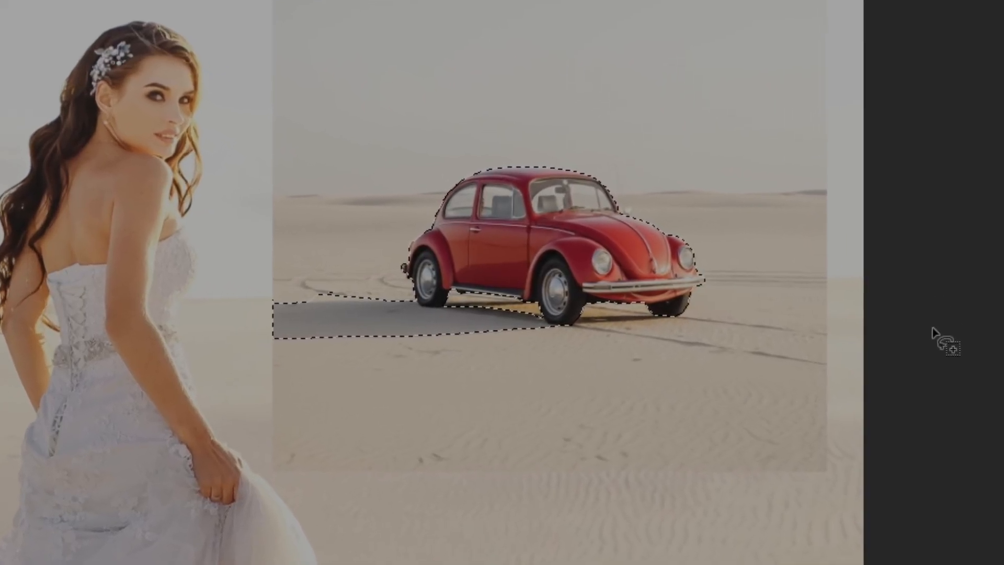
key(shift+l)
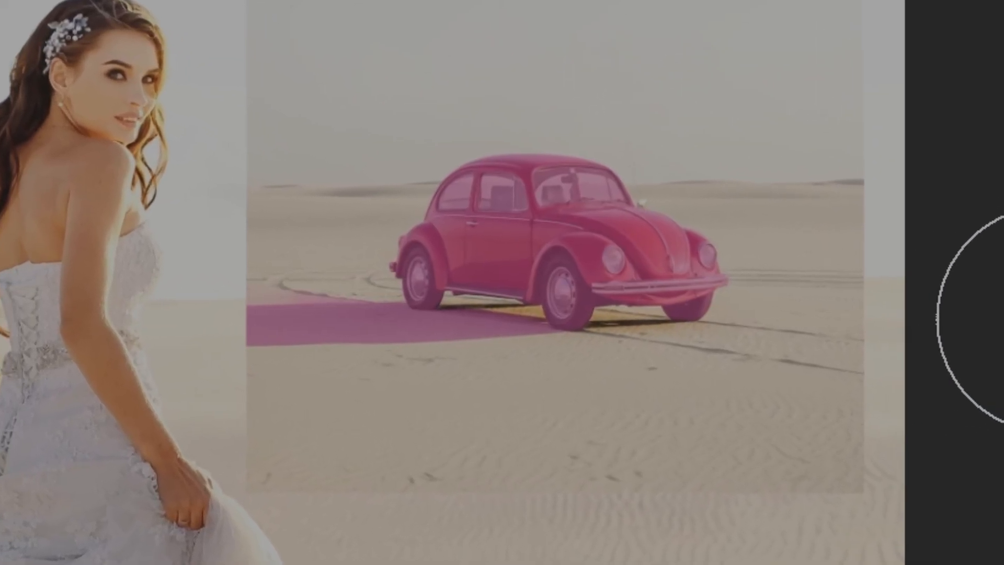
key(bracketleft)
key(bracketleft)
key(bracketleft)
key(bracketleft)
key(bracketleft)
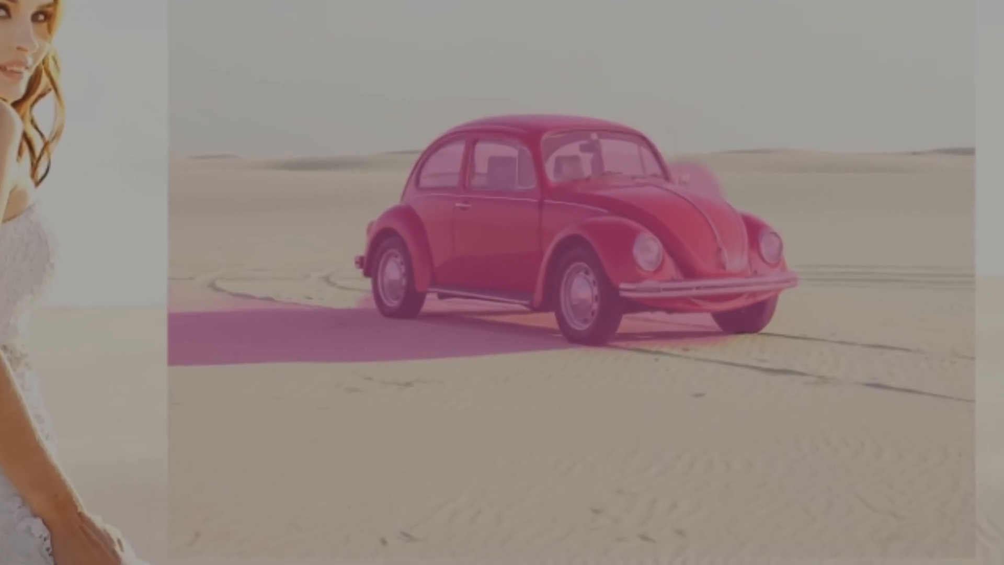
Invert the car selection and paint black on the 1967 vw red beetle layer mask to hide the generated background around the car
key(ctrl+shift+i)
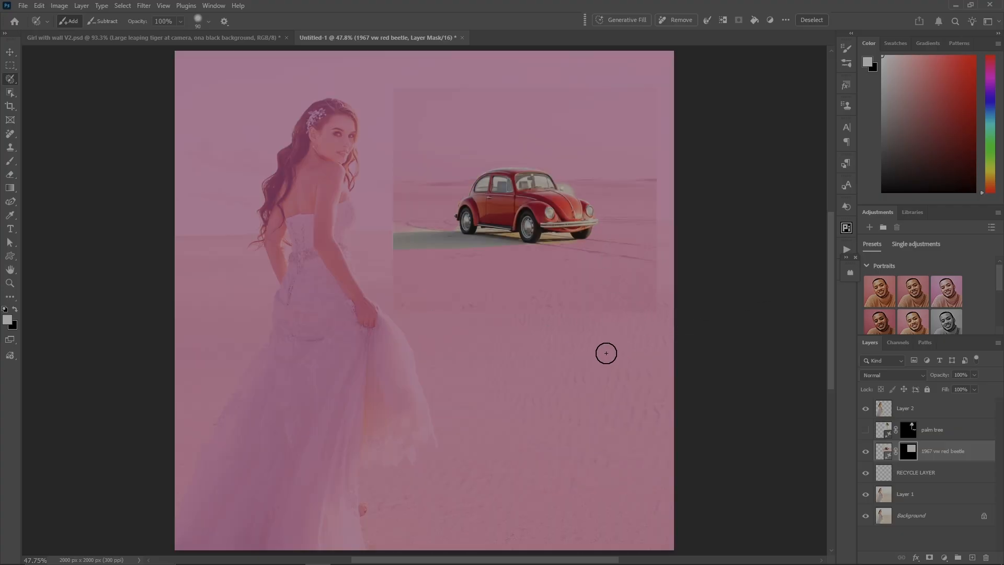
key(b)
key(x)
drag(667, 301, 656, 180)
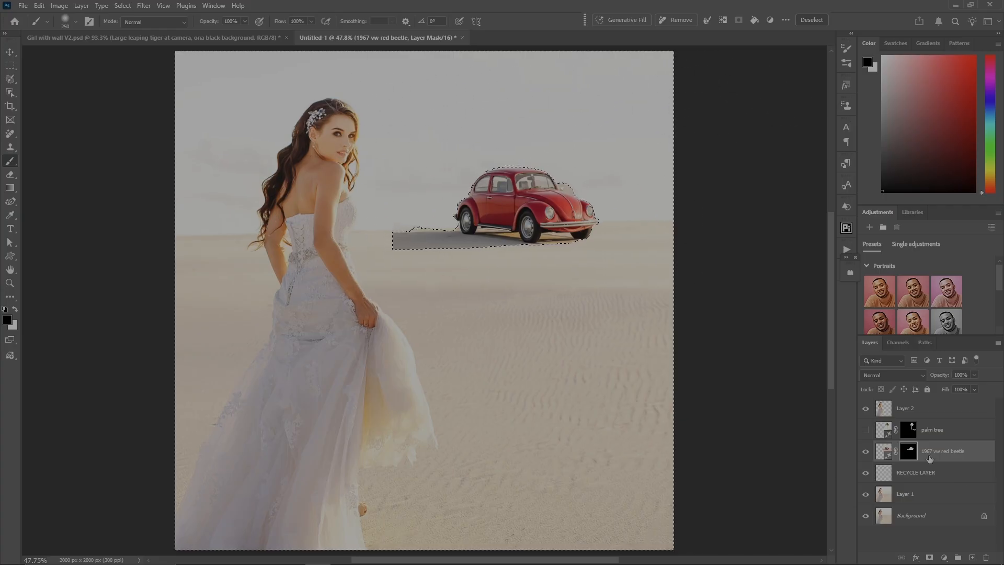
View the beetle's layer mask on its own and paint the grey spot inside the car shape white
alt+click(909, 453)
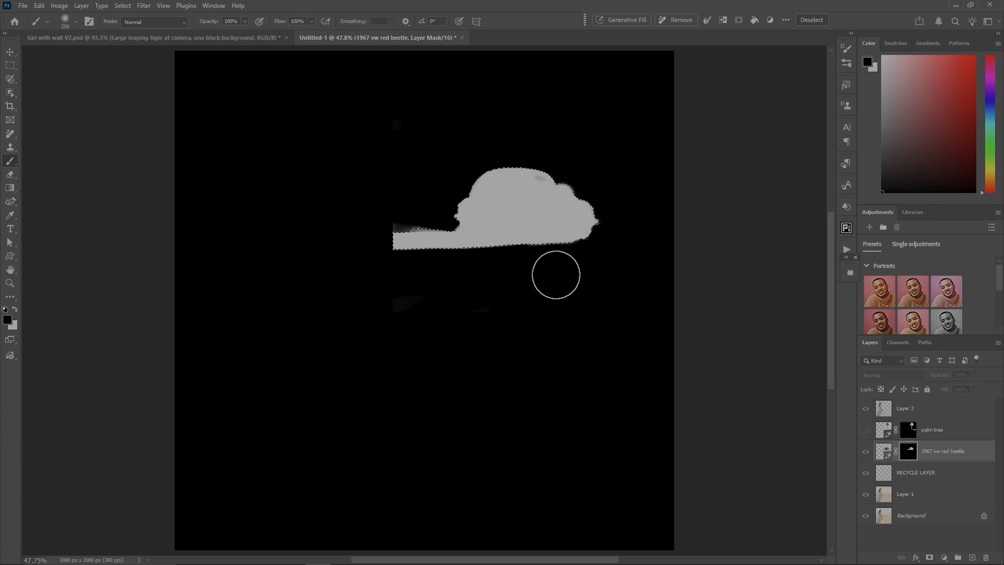
key(x)
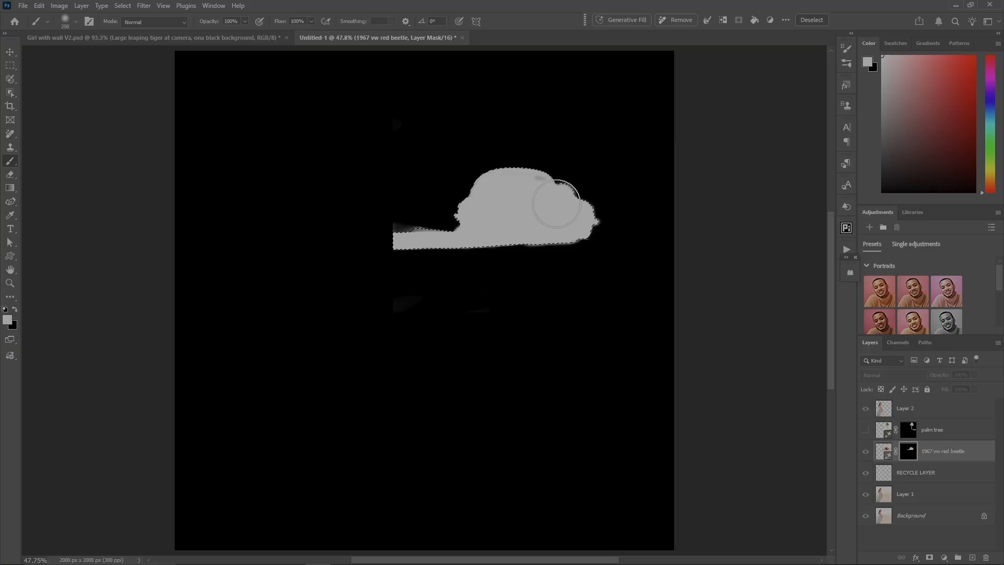
key(x)
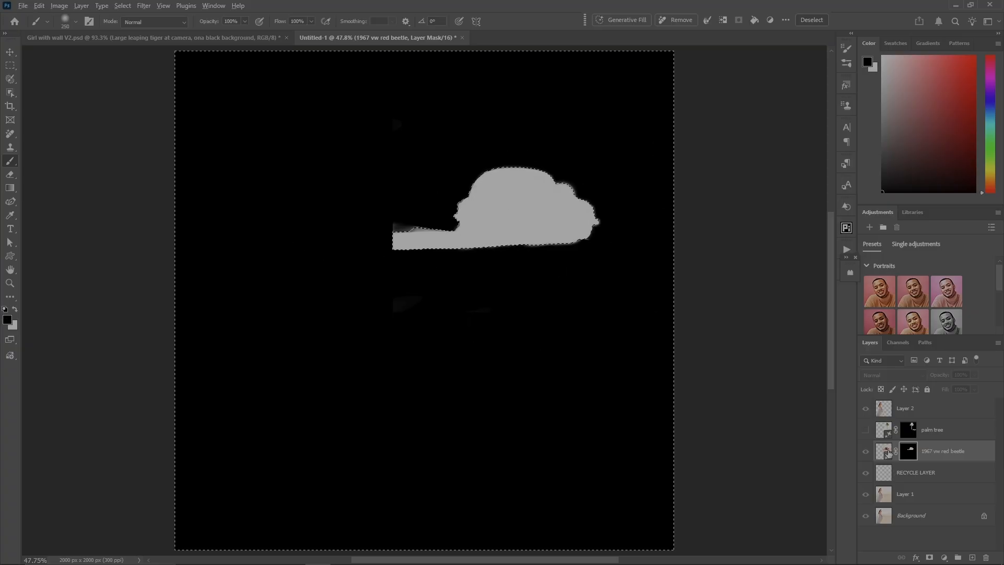
alt+click(917, 453)
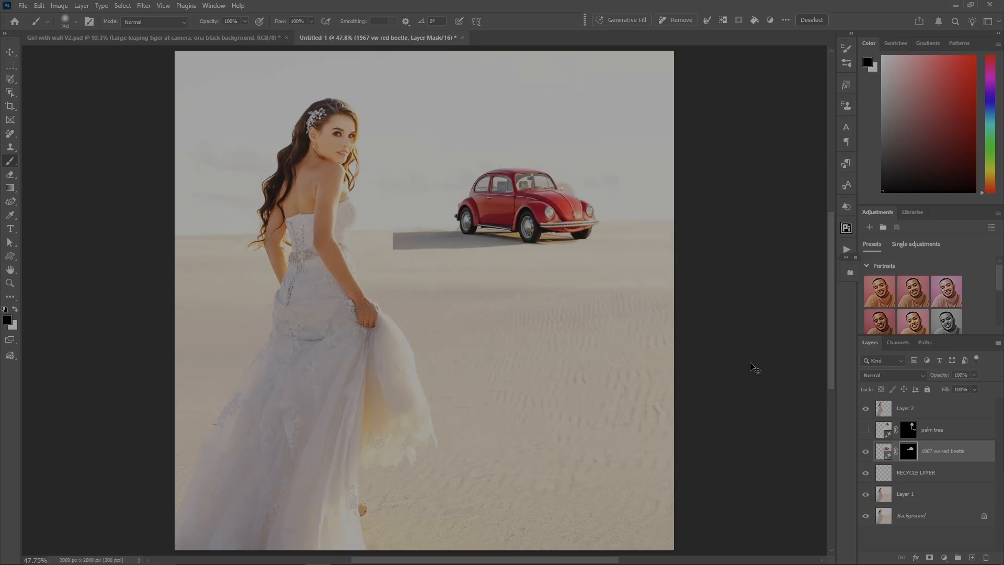
Move the red beetle down and closer to the bride, and show the palm tree layer again
click(883, 451)
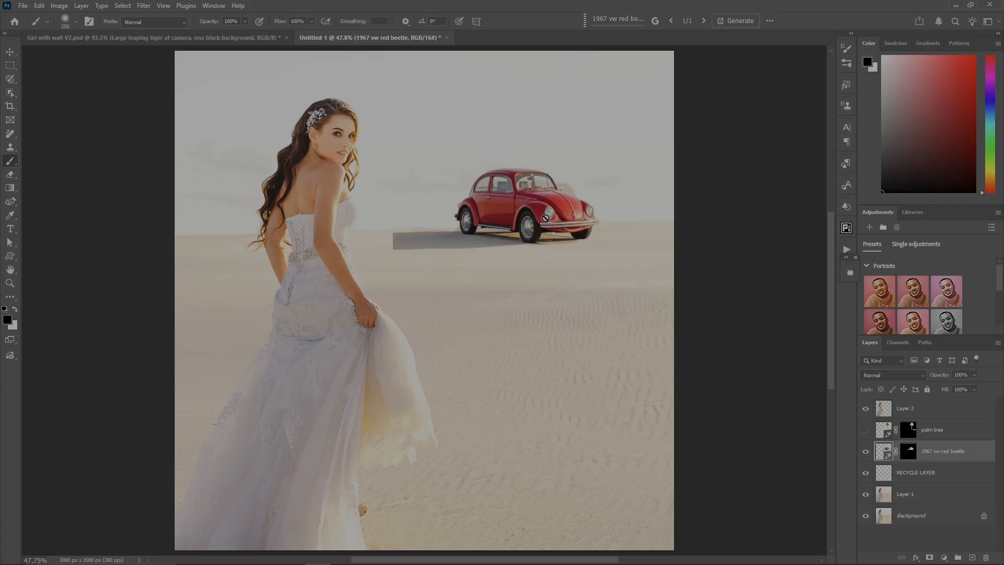
key(v)
mouse_move(554, 222)
mouse_down()
mouse_move(545, 340)
mouse_move(483, 320)
mouse_move(455, 280)
mouse_move(483, 330)
mouse_move(540, 357)
mouse_move(531, 381)
mouse_move(544, 389)
mouse_move(508, 311)
mouse_move(453, 255)
mouse_move(489, 245)
mouse_up()
click(866, 430)
click(548, 136)
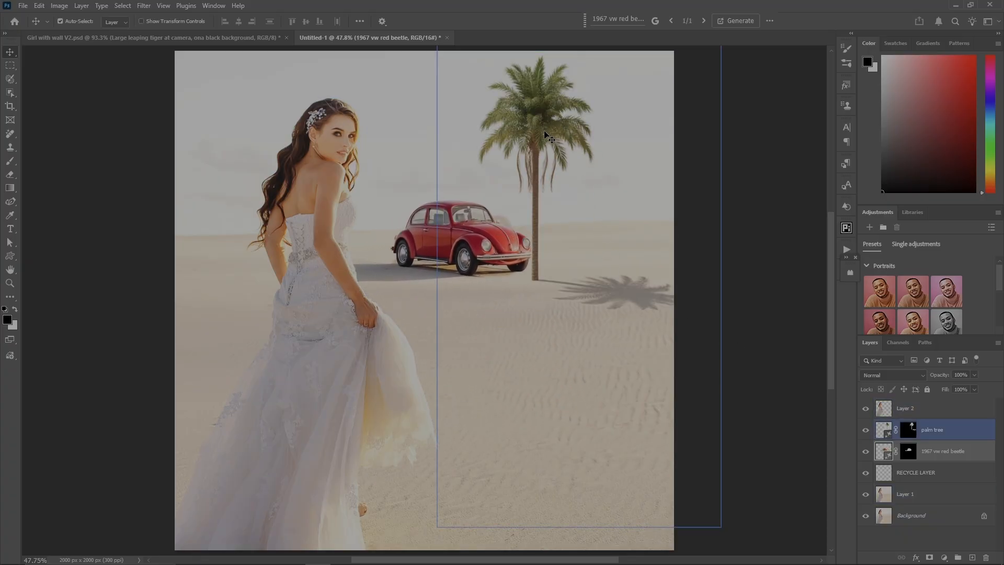
click(817, 347)
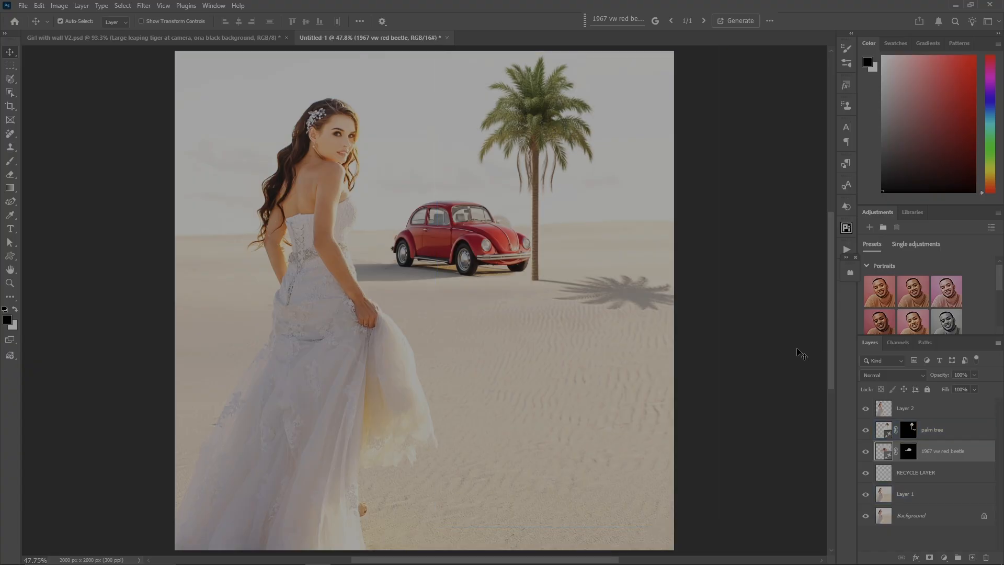
click(892, 473)
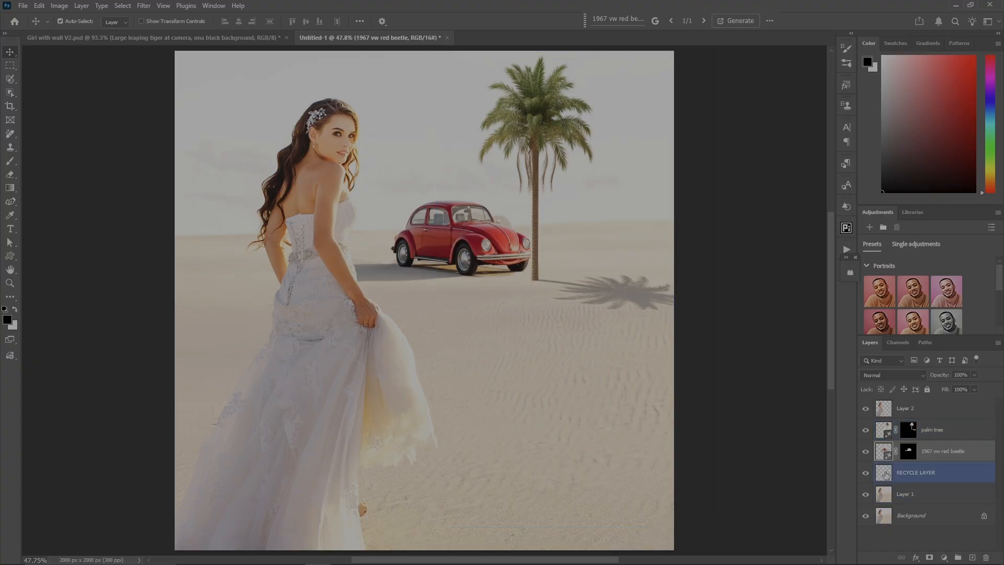